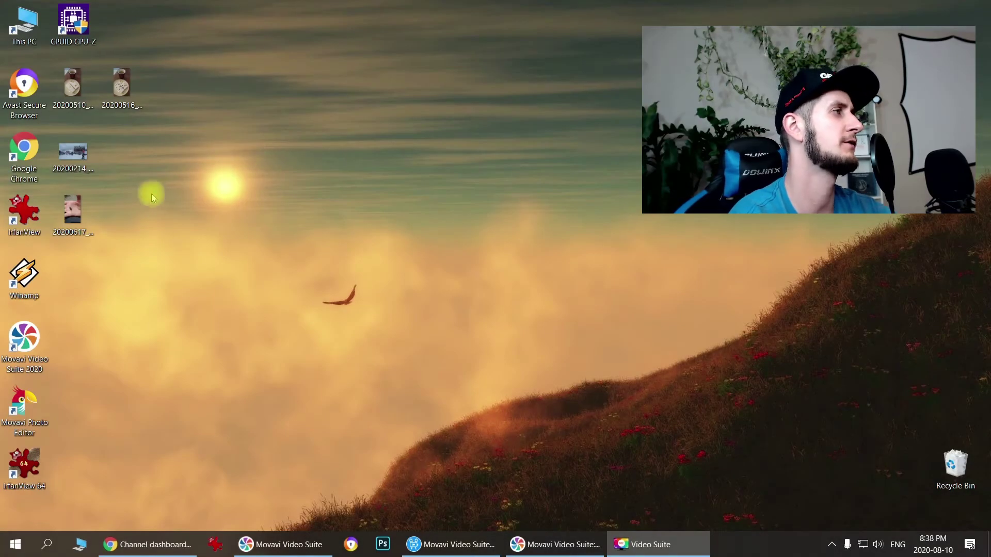
- Preview the 20200617 beetle photo in the Windows photo viewer, then close the viewer
{"action": "left_click", "coordinate": [70, 210]}
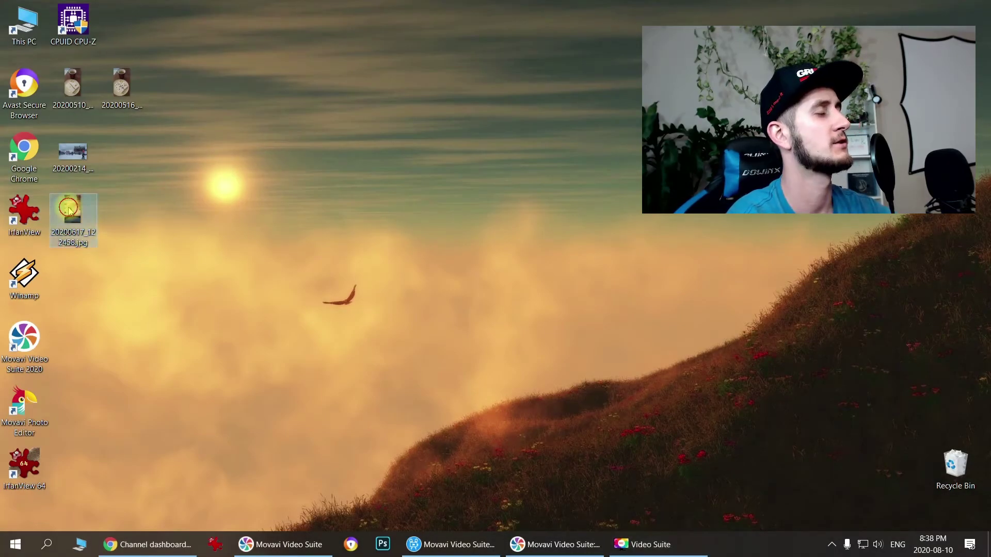
{"action": "double_click", "coordinate": [70, 211]}
{"action": "double_click", "coordinate": [67, 207]}
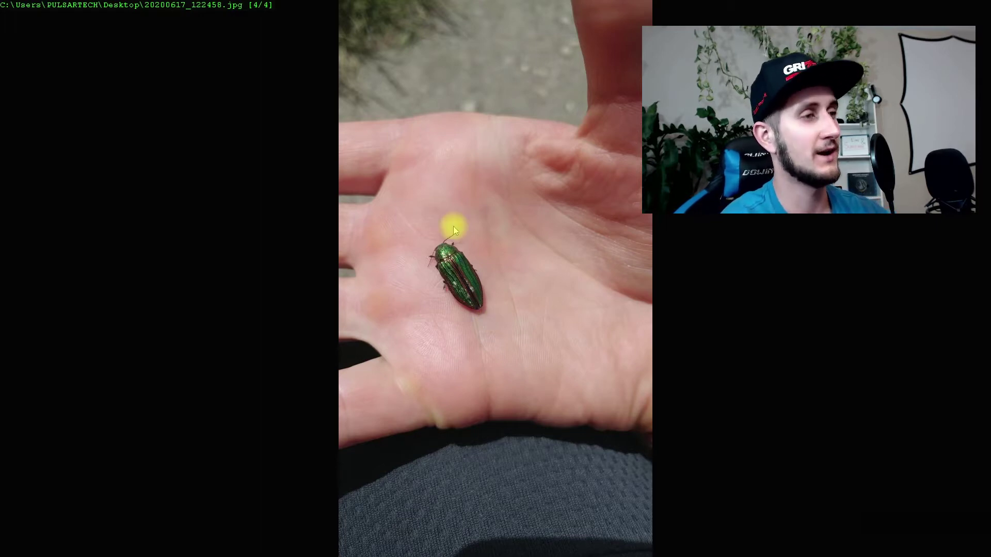
{"action": "key", "text": "Escape"}
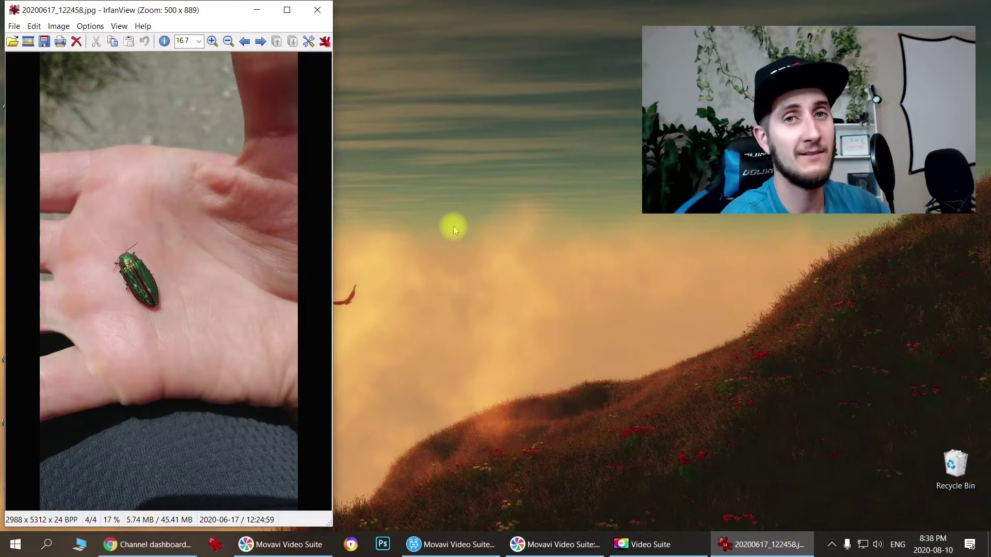
{"action": "left_click", "coordinate": [316, 8]}
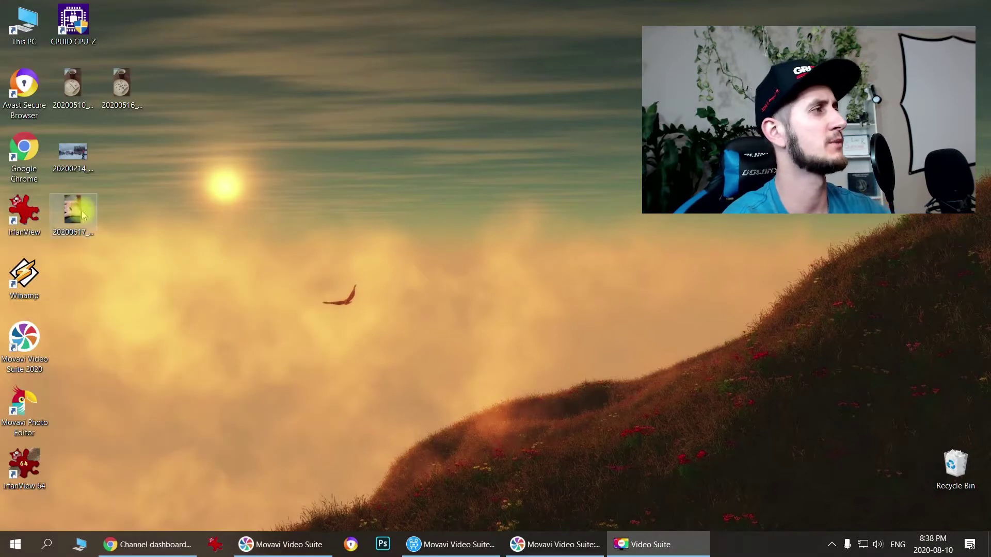
- Open 20200617_122458.jpg with Adobe Photoshop 2020 from the file's Open with menu
{"action": "right_click", "coordinate": [82, 203]}
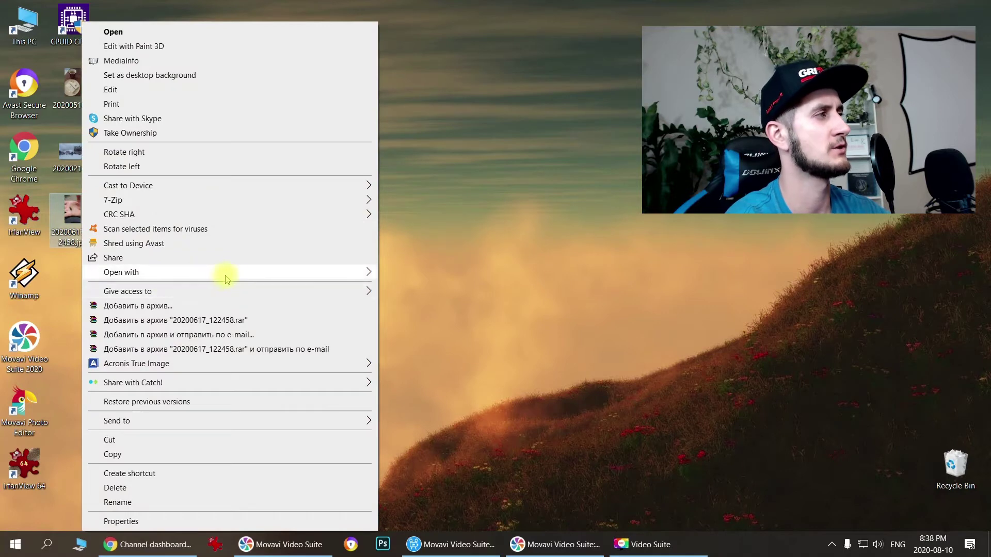
{"action": "mouse_move", "coordinate": [361, 276]}
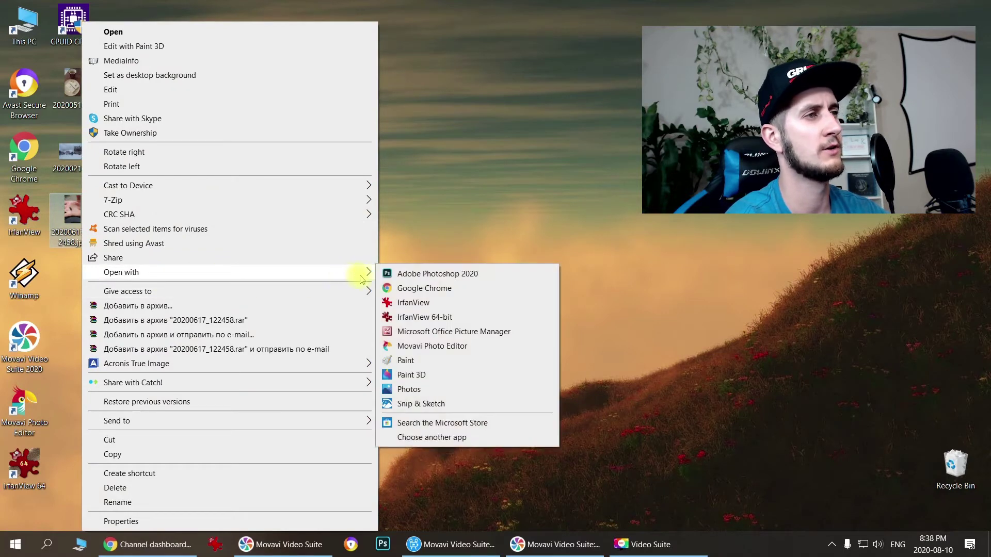
{"action": "left_click", "coordinate": [385, 276]}
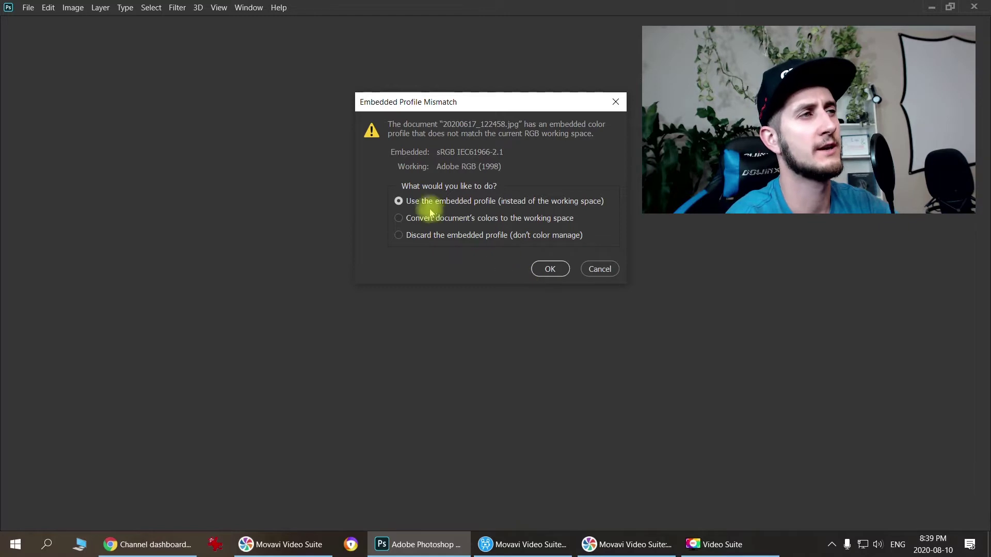
- Keep the embedded sRGB profile, zoom in, and confirm the Background layer is locked
{"action": "left_click", "coordinate": [546, 267]}
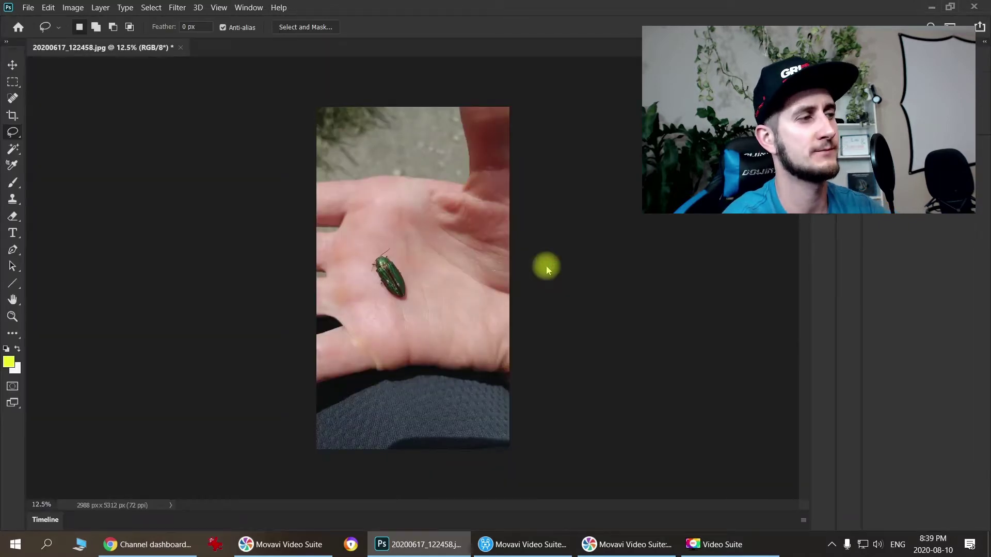
{"action": "key", "text": "ctrl+plus"}
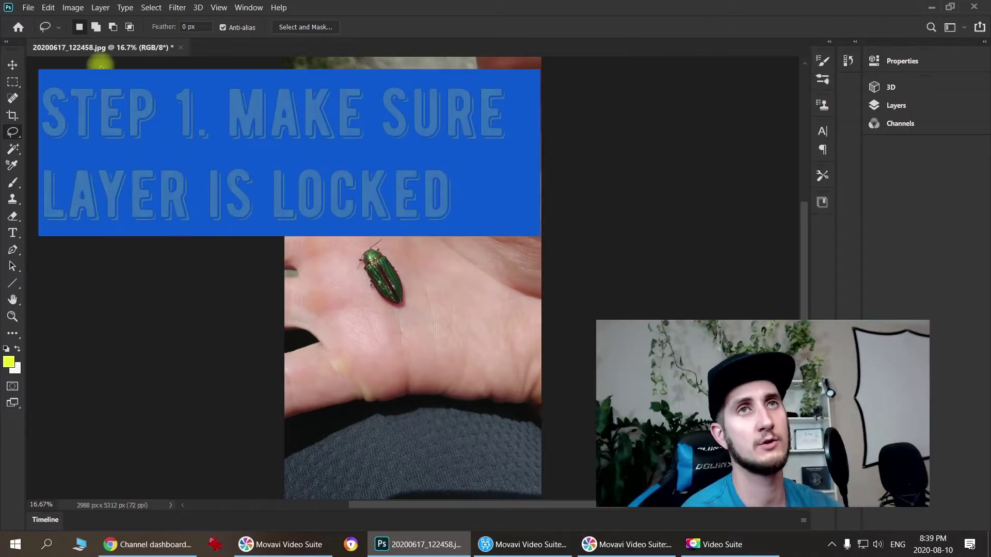
{"action": "left_click", "coordinate": [875, 105]}
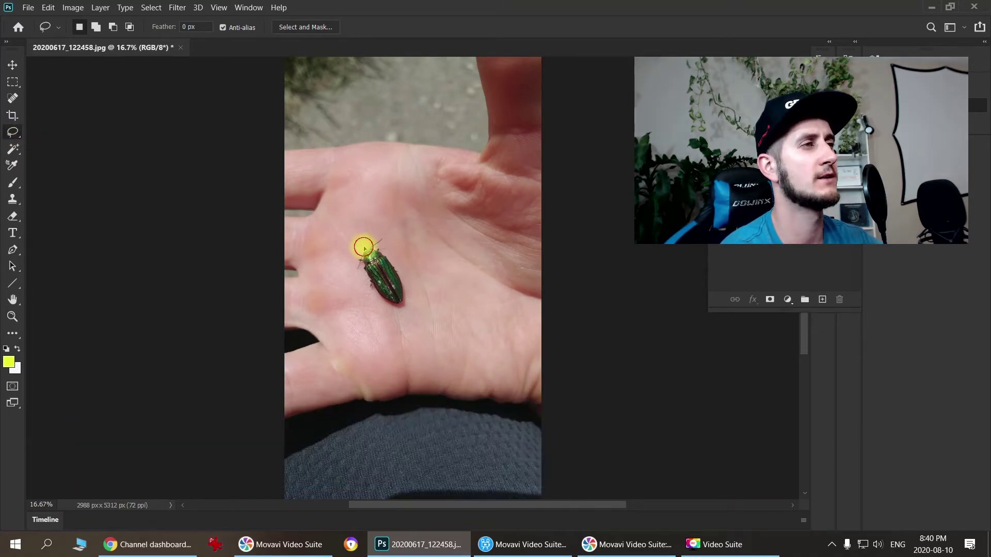
- Lasso a loose outline around the beetle on the palm and call up the Content-Aware Fill dialog
{"action": "mouse_move", "coordinate": [371, 247]}
{"action": "left_mouse_down"}
{"action": "mouse_move", "coordinate": [383, 234]}
{"action": "mouse_move", "coordinate": [406, 310]}
{"action": "mouse_move", "coordinate": [381, 304]}
{"action": "mouse_move", "coordinate": [355, 260]}
{"action": "left_mouse_up"}
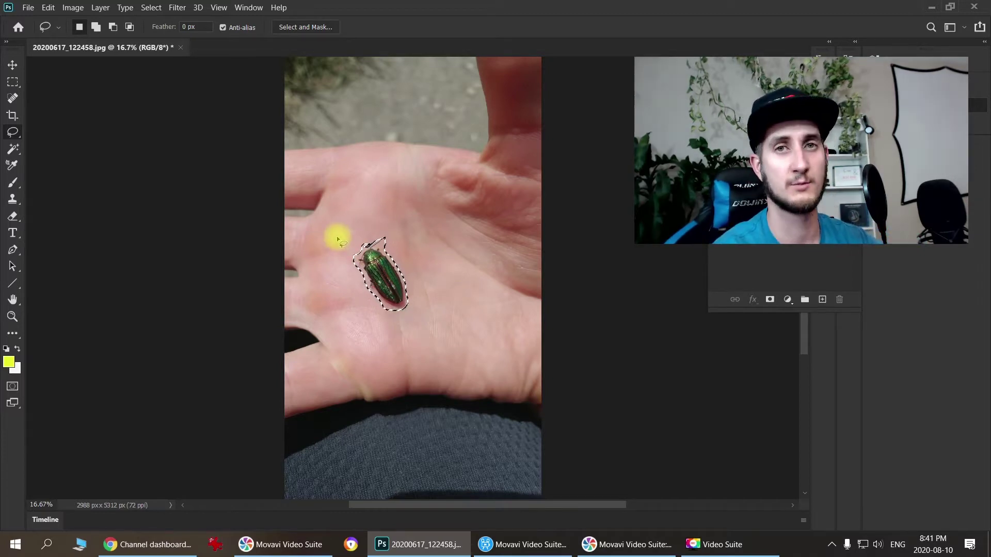
{"action": "key", "text": "Delete"}
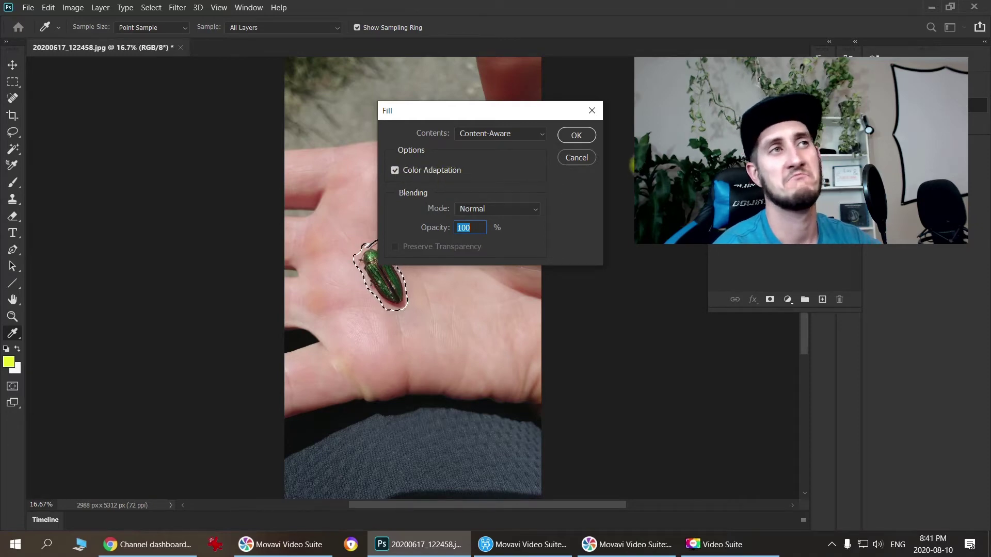
- Apply the Content-Aware fill over the beetle, deselect, and zoom in and out to inspect the palm
{"action": "left_click", "coordinate": [577, 136]}
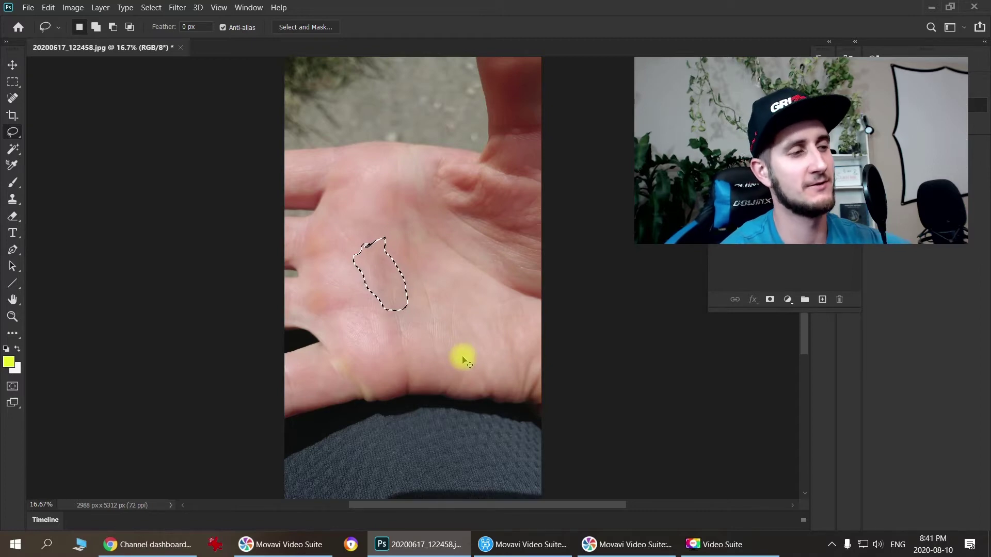
{"action": "key", "text": "ctrl+minus"}
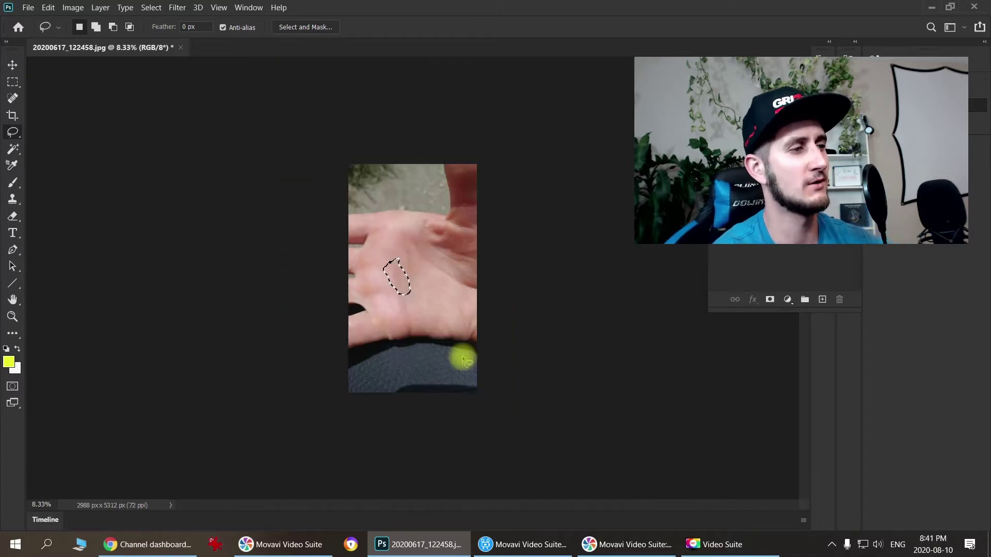
{"action": "left_click", "coordinate": [438, 325]}
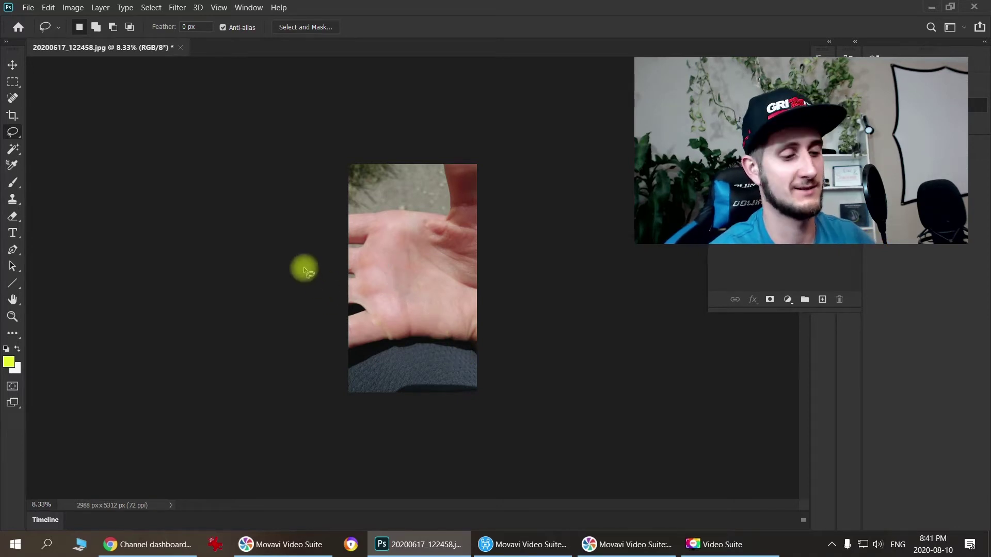
{"action": "key", "text": "ctrl+plus"}
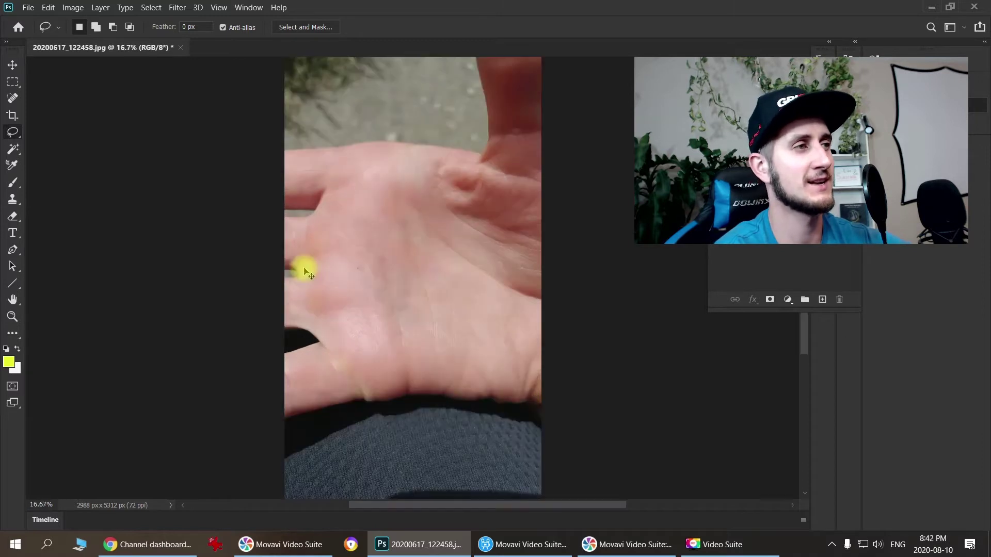
{"action": "key", "text": "ctrl+plus"}
{"action": "key", "text": "ctrl+plus"}
{"action": "key", "text": "ctrl+plus"}
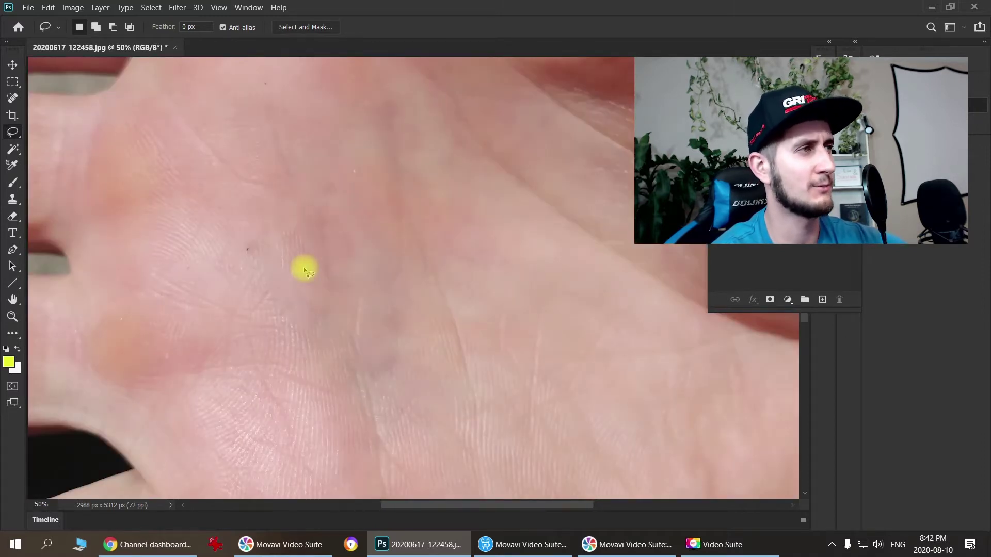
{"action": "key", "text": "ctrl+minus"}
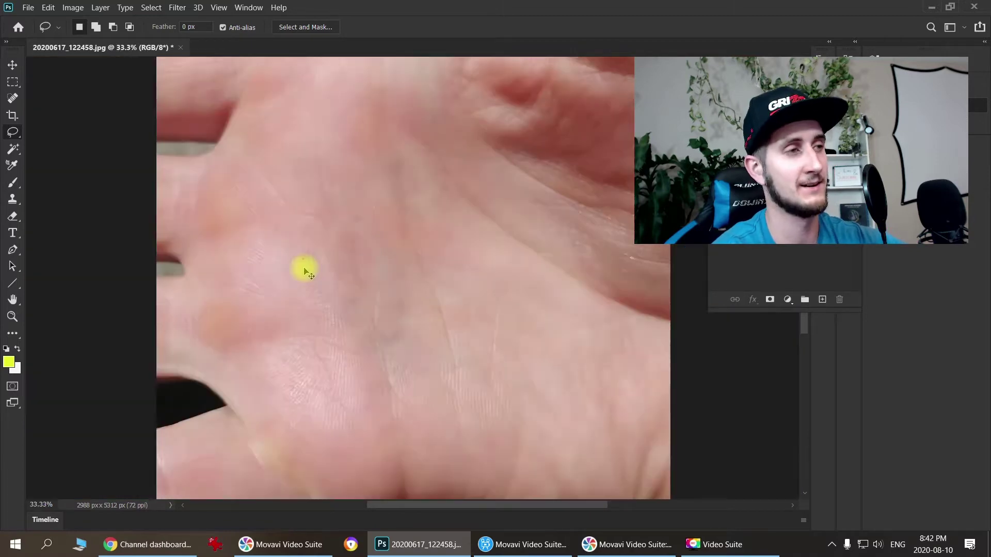
{"action": "key", "text": "ctrl+minus"}
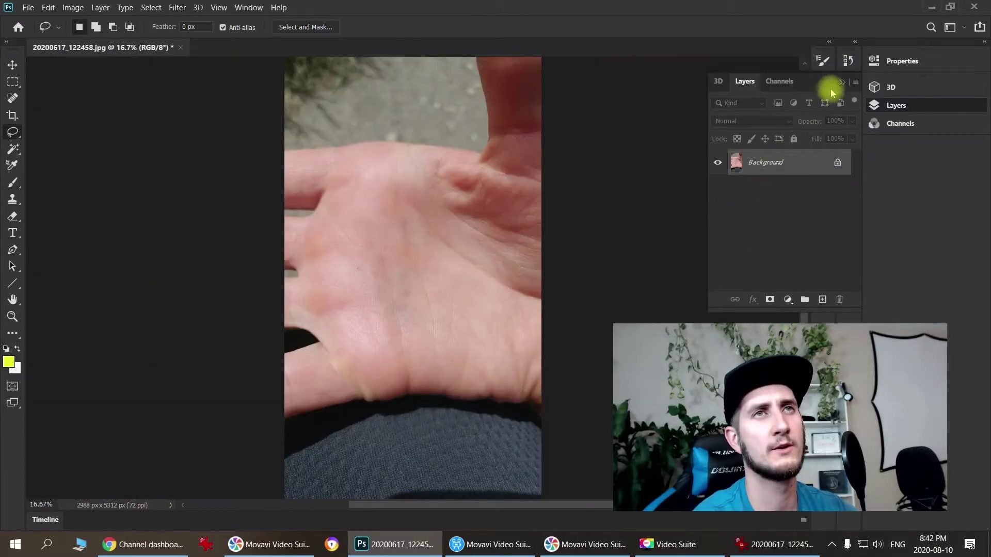
- In the History panel, toggle between the Open and Deselect states to compare before and after
{"action": "left_click", "coordinate": [848, 62]}
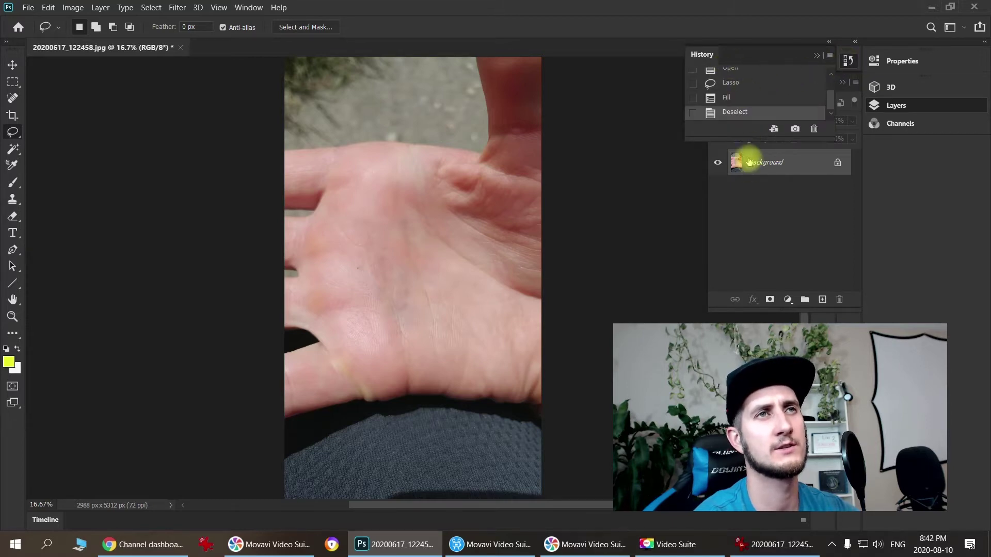
{"action": "left_click_drag", "start_coordinate": [740, 137], "coordinate": [742, 221]}
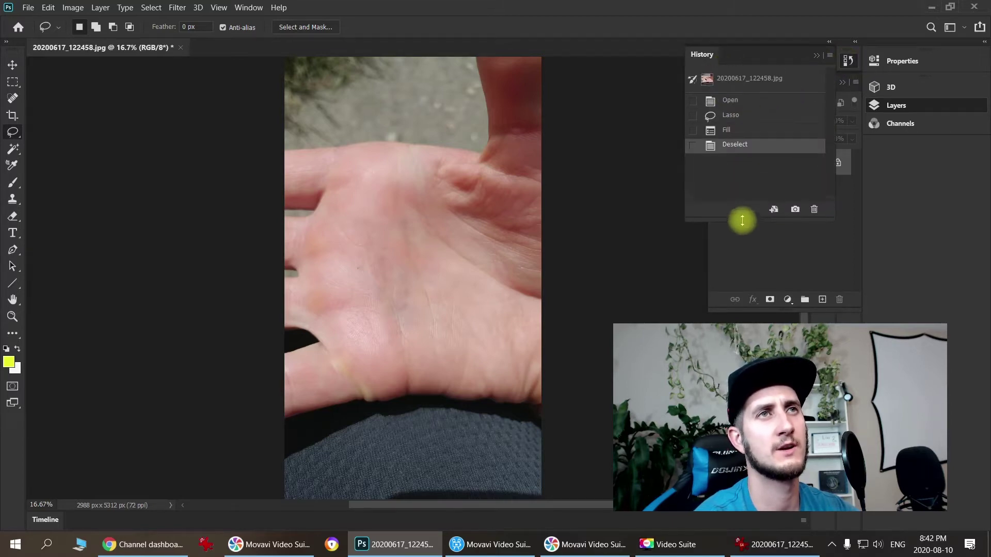
{"action": "left_click", "coordinate": [739, 102]}
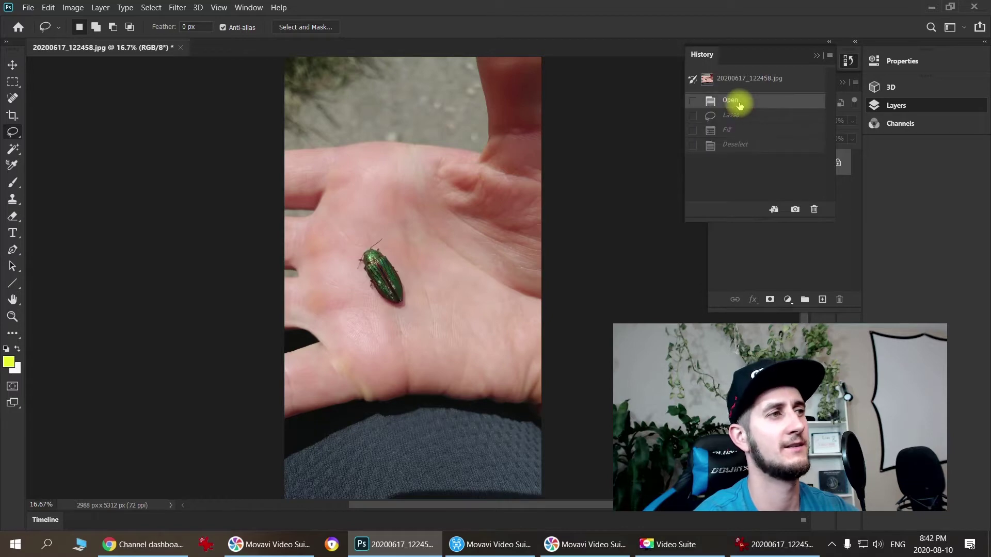
{"action": "left_click", "coordinate": [747, 146]}
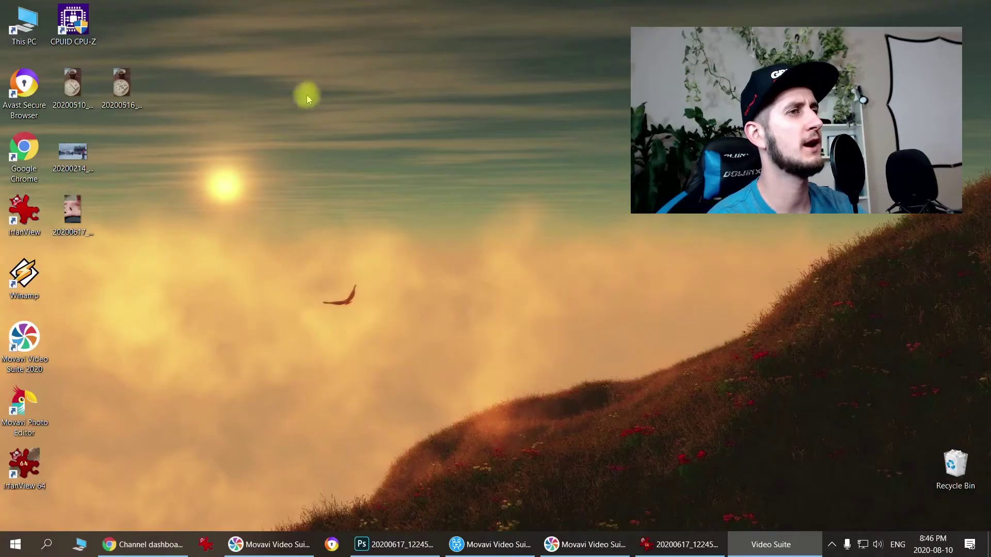
{"action": "left_click", "coordinate": [115, 88]}
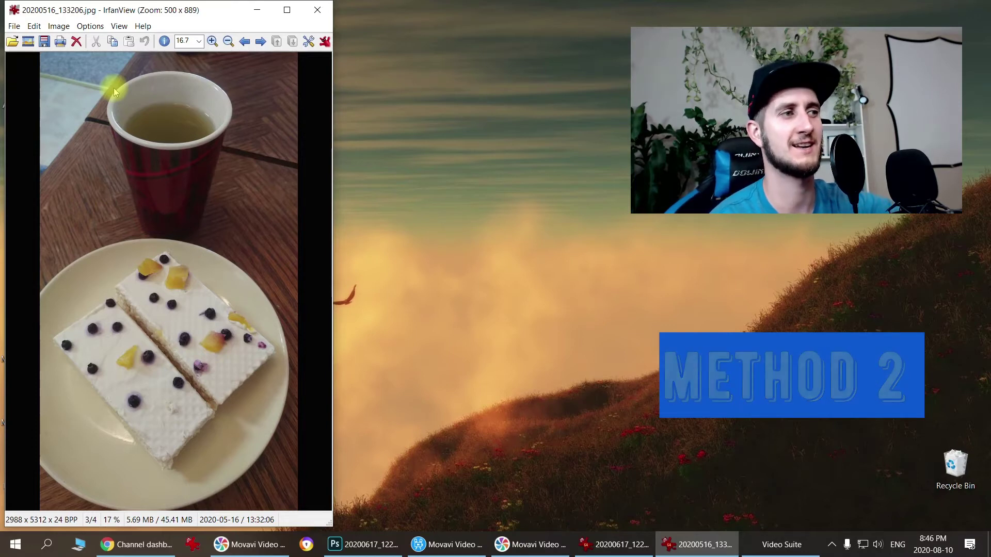
{"action": "key", "text": "Return"}
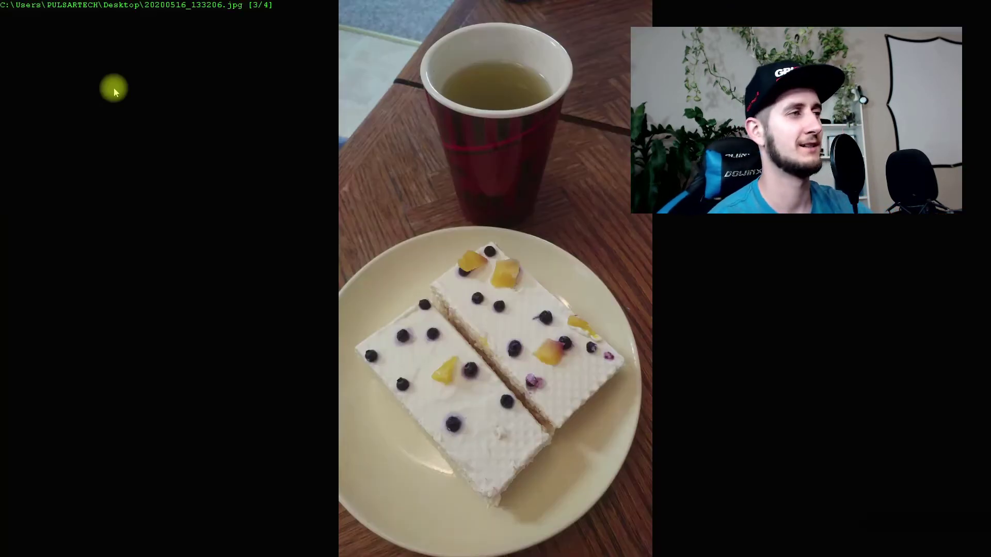
{"action": "key", "text": "Return"}
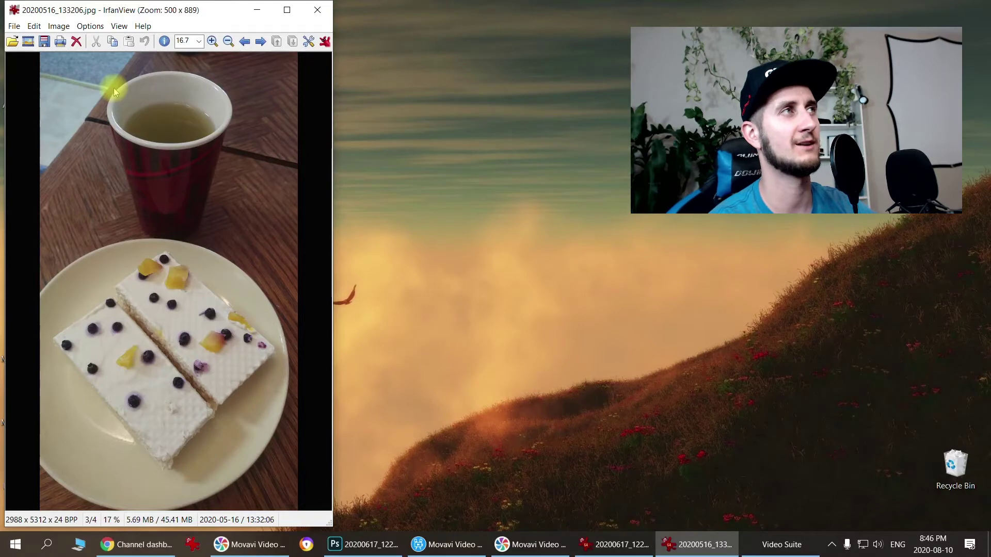
{"action": "left_click", "coordinate": [319, 7]}
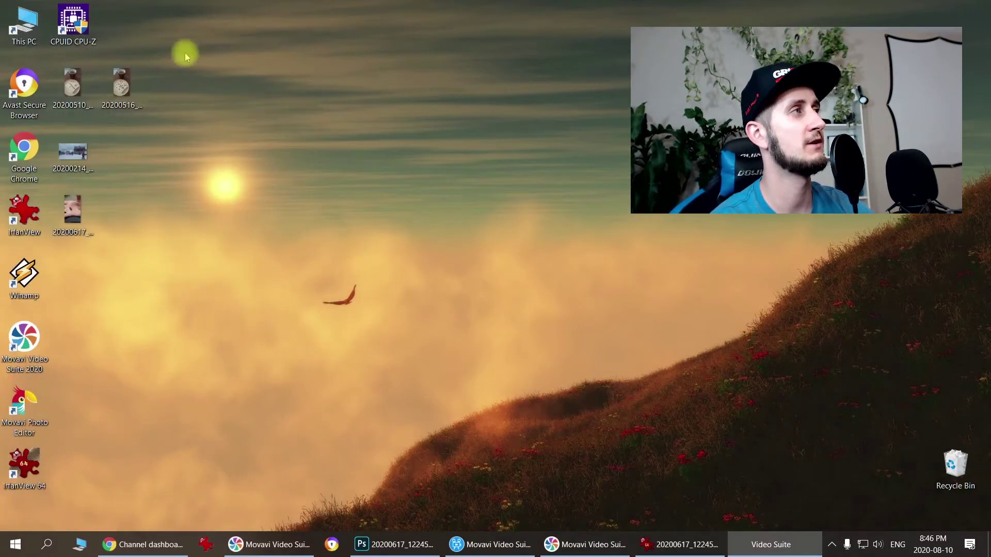
- Open 20200516_133206.jpg in Photoshop 2020, keeping its embedded colour profile
{"action": "right_click", "coordinate": [122, 82]}
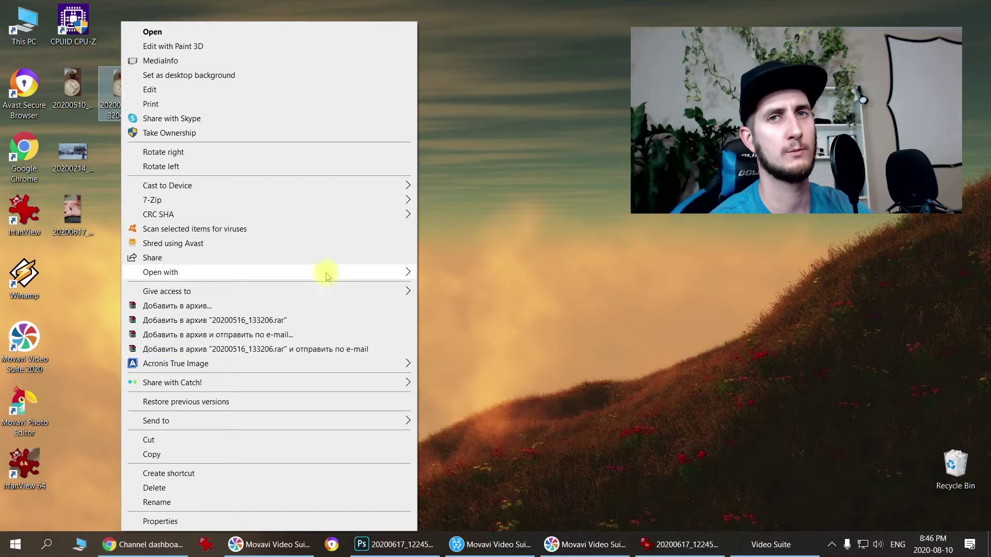
{"action": "mouse_move", "coordinate": [335, 272]}
{"action": "left_click", "coordinate": [429, 272]}
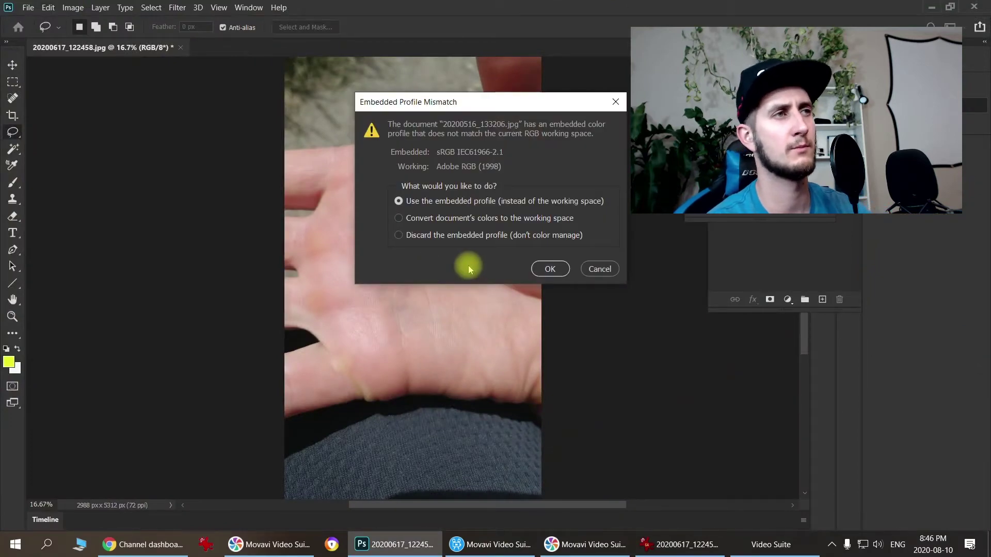
{"action": "key", "text": "Return"}
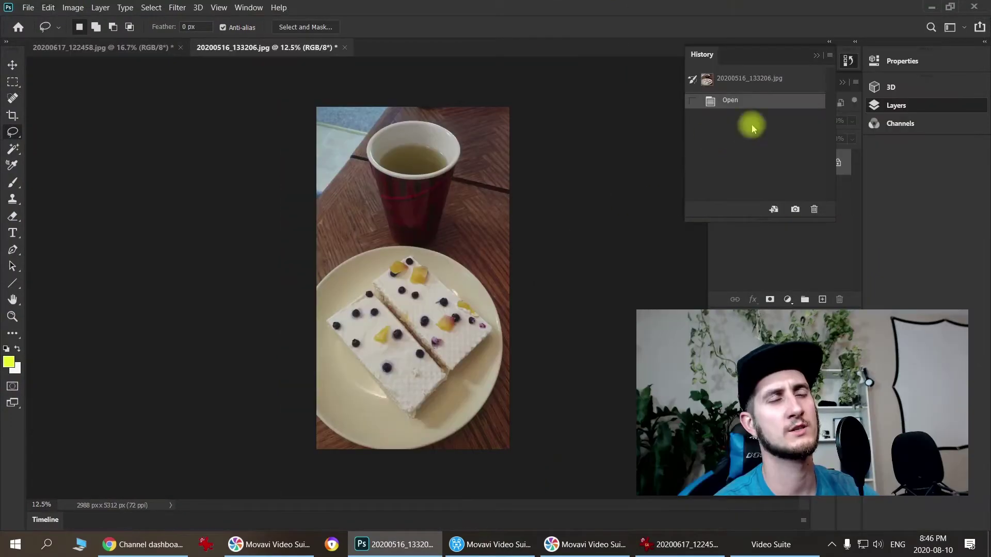
- Collapse the History panel, zoom to 25% and scroll down to the two cake slices
{"action": "left_click", "coordinate": [847, 63]}
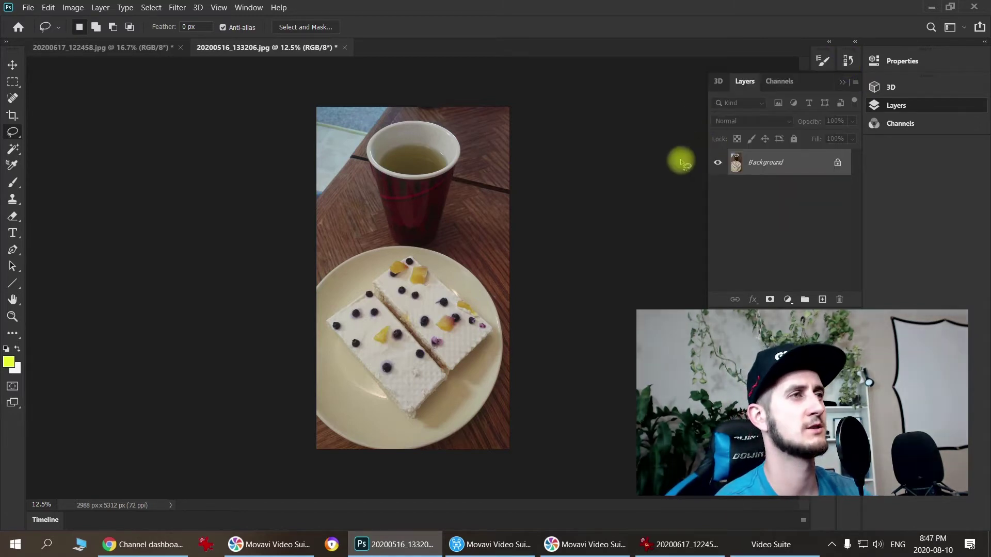
{"action": "key", "text": "ctrl+plus"}
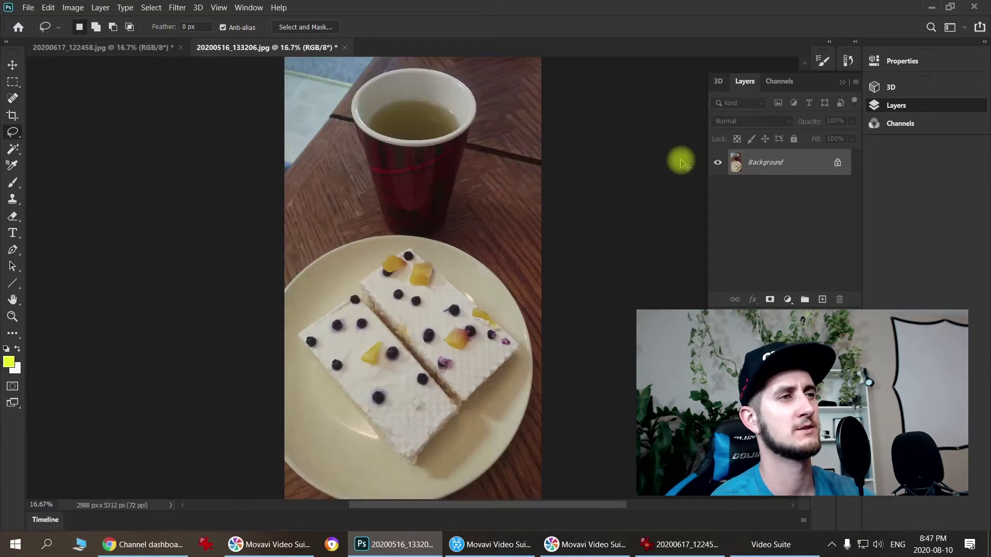
{"action": "key", "text": "ctrl+plus"}
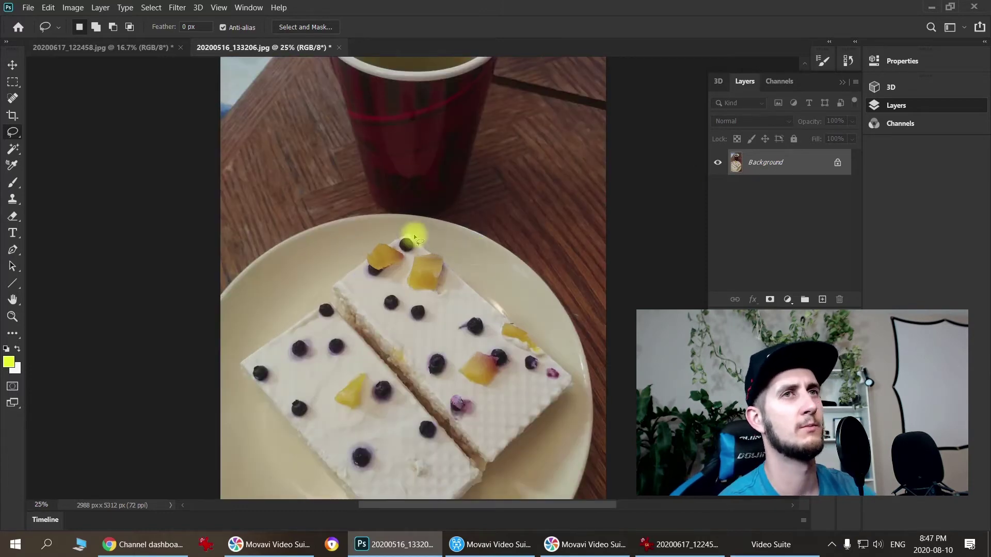
{"action": "scroll", "coordinate": [416, 239], "scroll_direction": "down", "scroll_amount": 3}
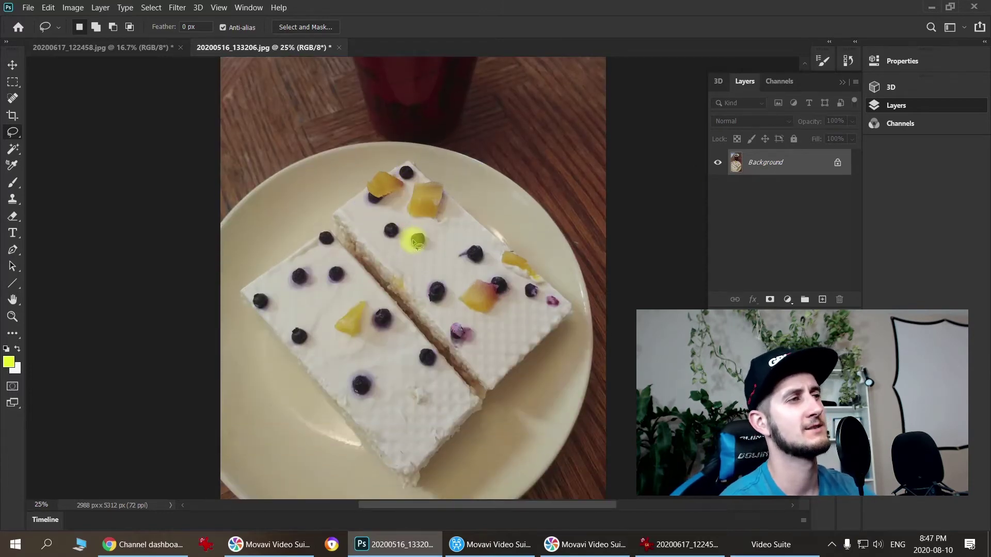
{"action": "scroll", "coordinate": [413, 240], "scroll_direction": "down", "scroll_amount": 1}
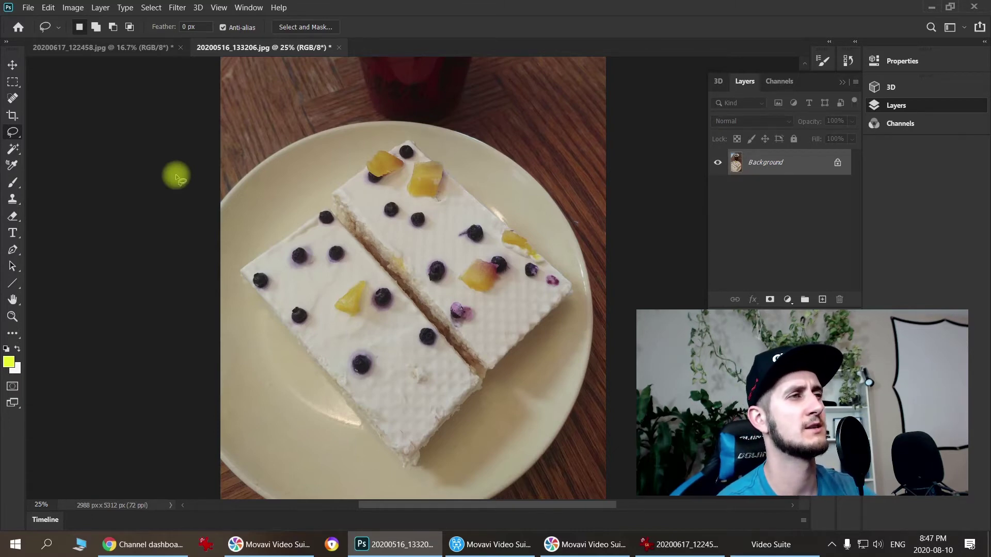
- Content-Aware fill away the middle blueberry on the upper slice, then lasso another blueberry
{"action": "mouse_move", "coordinate": [412, 220]}
{"action": "left_mouse_down"}
{"action": "mouse_move", "coordinate": [405, 213]}
{"action": "mouse_move", "coordinate": [431, 219]}
{"action": "mouse_move", "coordinate": [405, 223]}
{"action": "mouse_move", "coordinate": [417, 214]}
{"action": "left_mouse_up"}
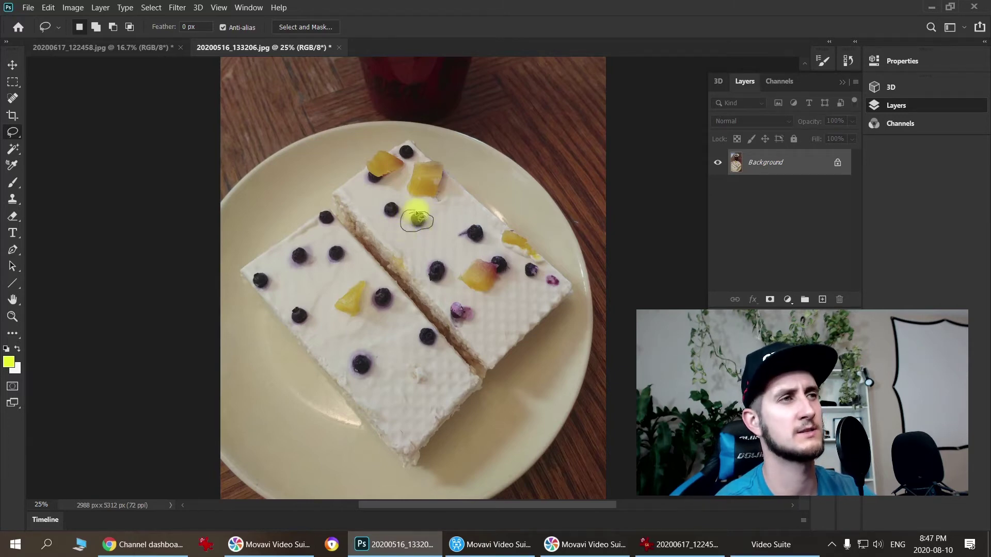
{"action": "key", "text": "Delete"}
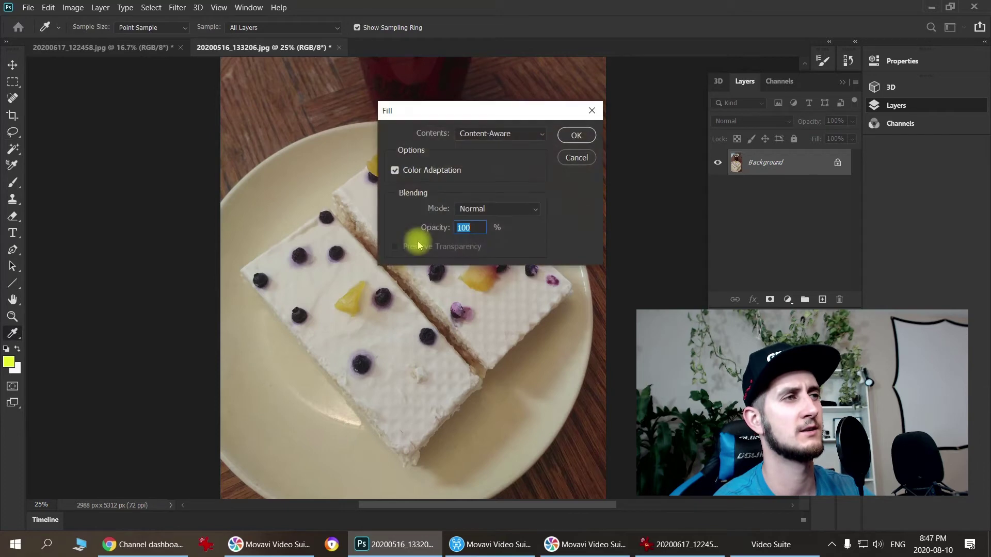
{"action": "key", "text": "Return"}
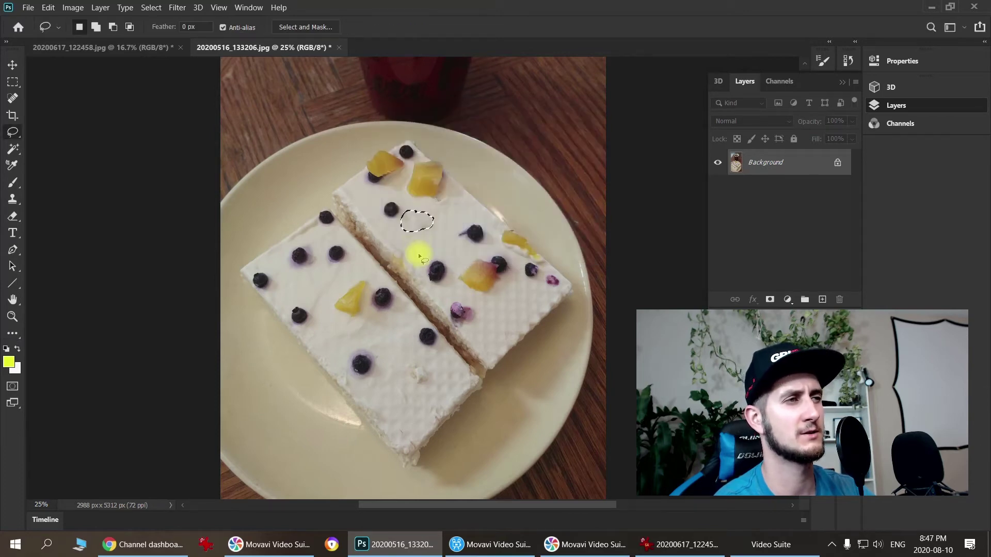
{"action": "mouse_move", "coordinate": [428, 258]}
{"action": "left_mouse_down"}
{"action": "mouse_move", "coordinate": [462, 282]}
{"action": "mouse_move", "coordinate": [430, 292]}
{"action": "mouse_move", "coordinate": [429, 268]}
{"action": "left_mouse_up"}
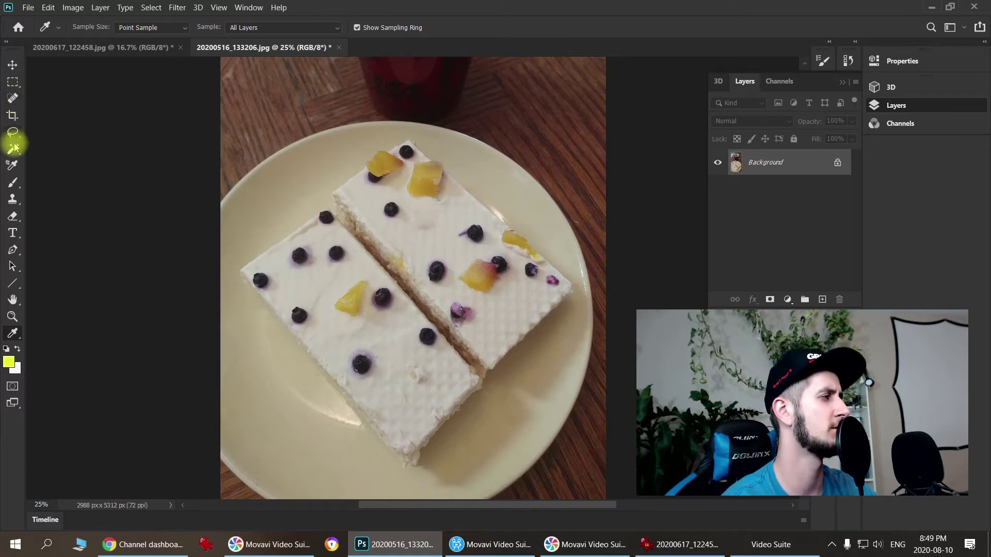
{"action": "left_click", "coordinate": [13, 334]}
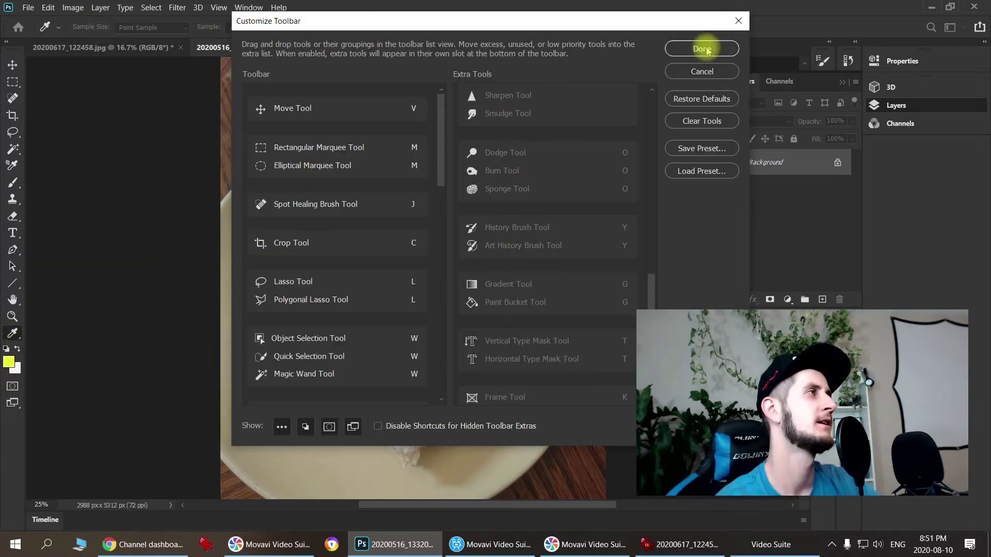
- Switch to the Spot Healing Brush and set its brush to 196 px size with 100% hardness
{"action": "left_click", "coordinate": [702, 49]}
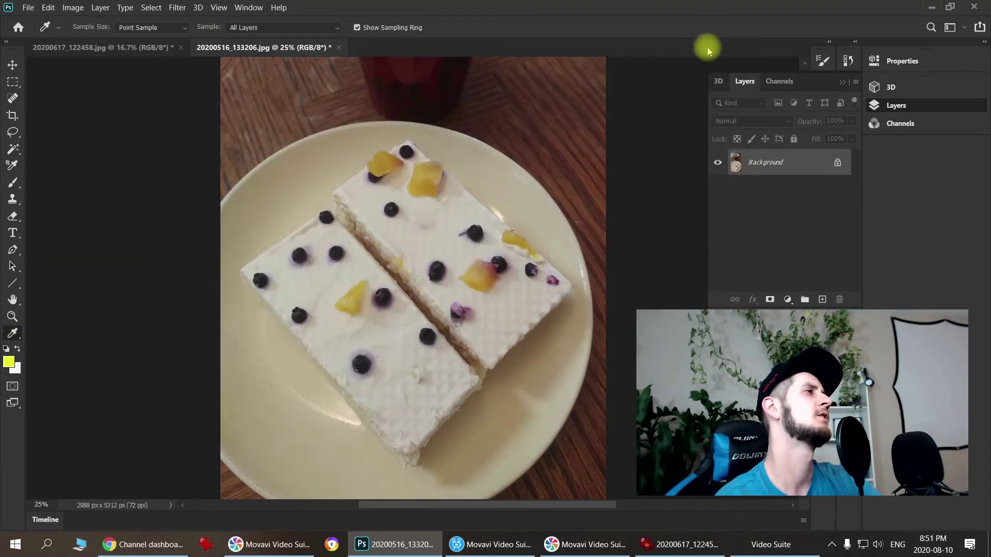
{"action": "left_click", "coordinate": [13, 99]}
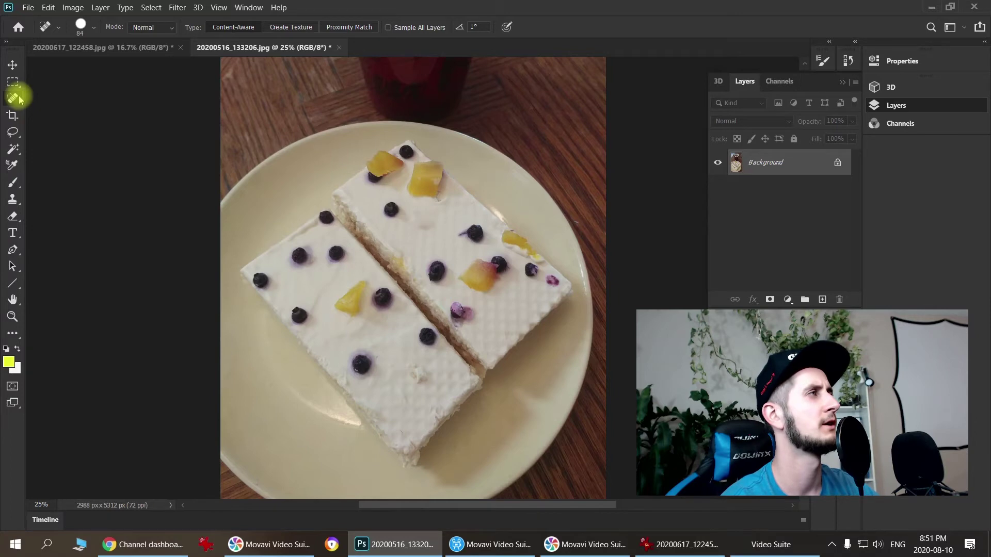
{"action": "left_click", "coordinate": [95, 30]}
{"action": "left_click_drag", "start_coordinate": [73, 65], "coordinate": [116, 68]}
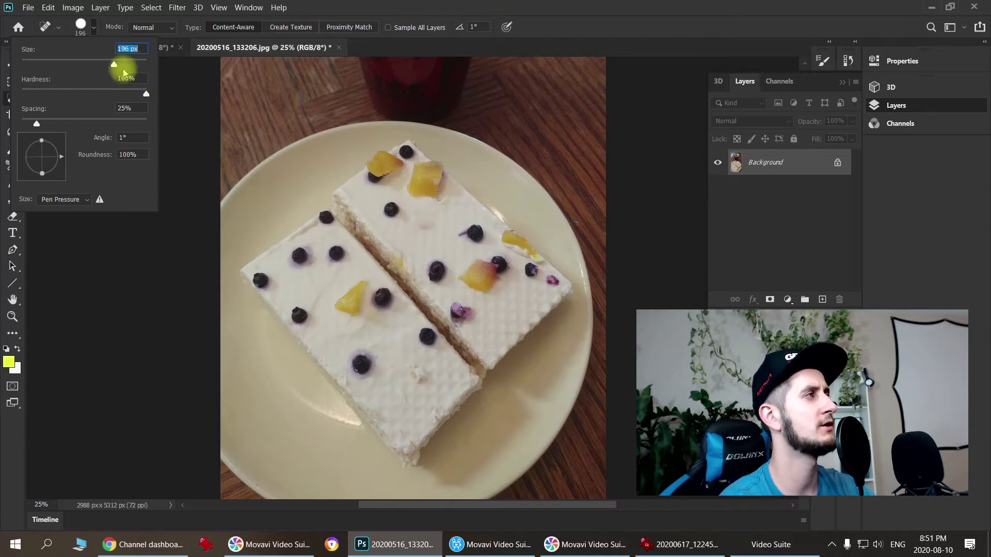
{"action": "left_click_drag", "start_coordinate": [149, 98], "coordinate": [94, 107]}
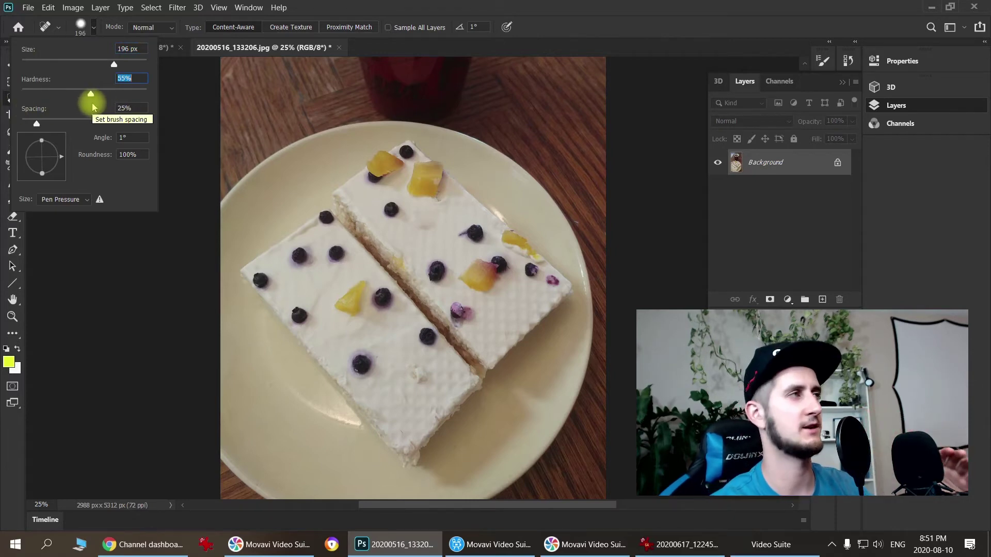
{"action": "left_click_drag", "start_coordinate": [86, 91], "coordinate": [156, 100]}
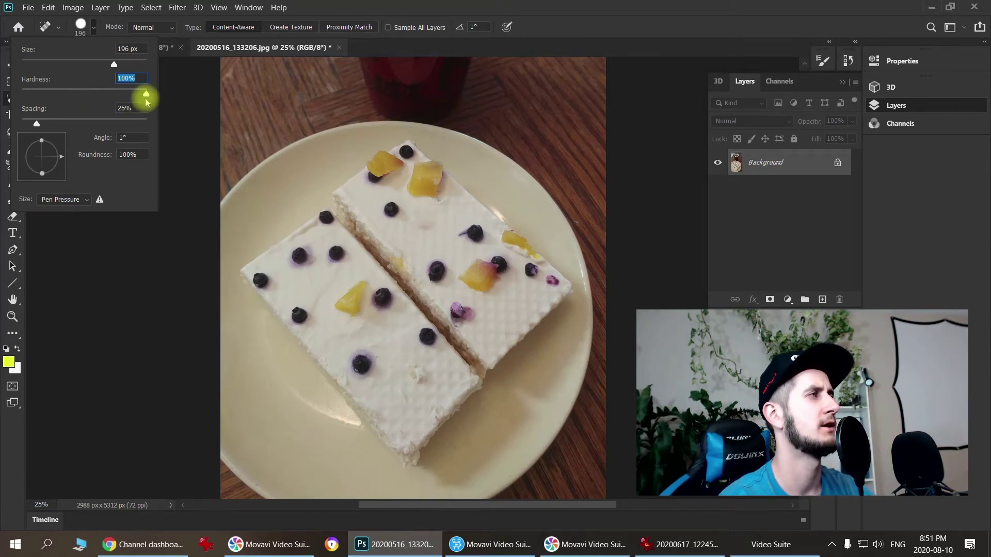
{"action": "left_click_drag", "start_coordinate": [145, 95], "coordinate": [18, 104]}
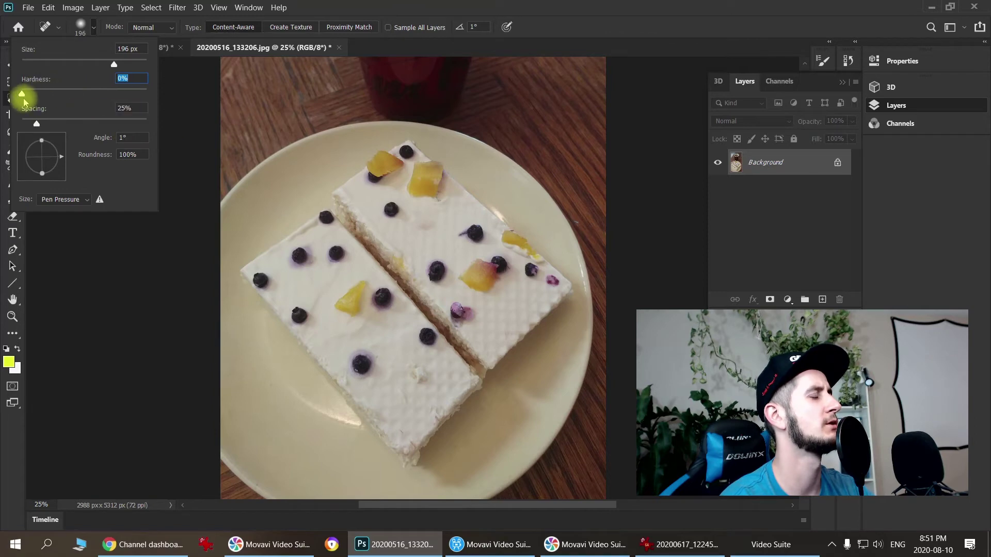
{"action": "left_click_drag", "start_coordinate": [21, 97], "coordinate": [172, 75]}
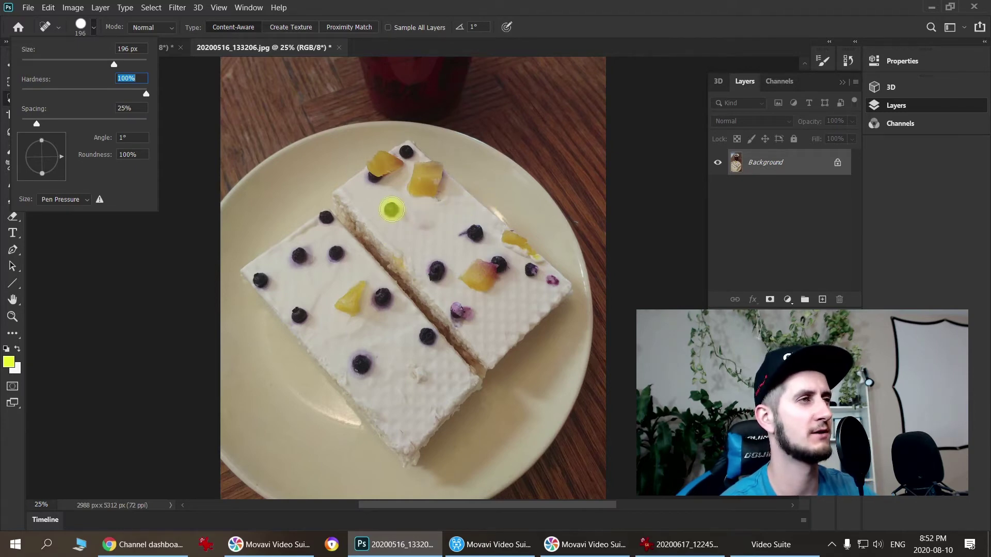
- Spot-heal the blueberries and leftover blemishes across the upper cake slice
{"action": "key", "text": "Return"}
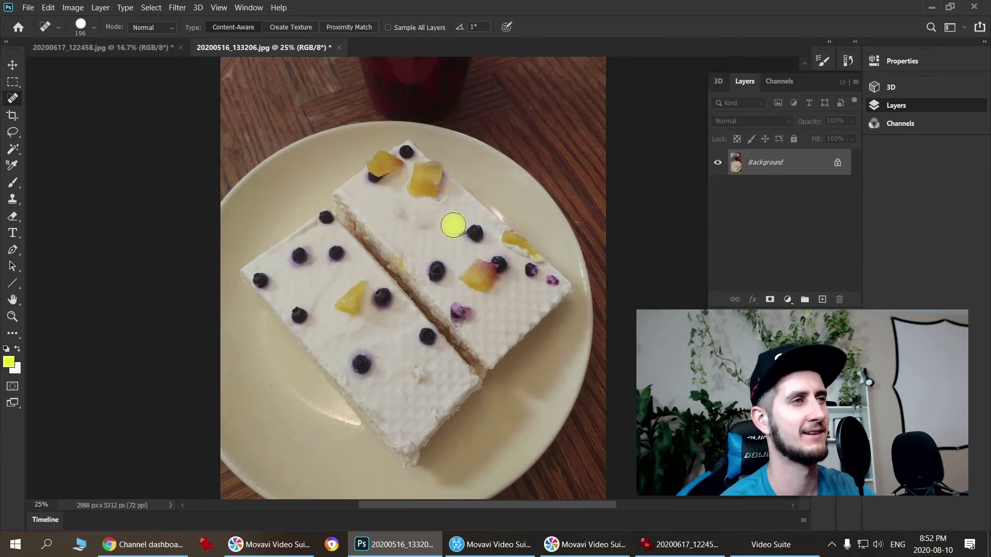
{"action": "left_click", "coordinate": [474, 235]}
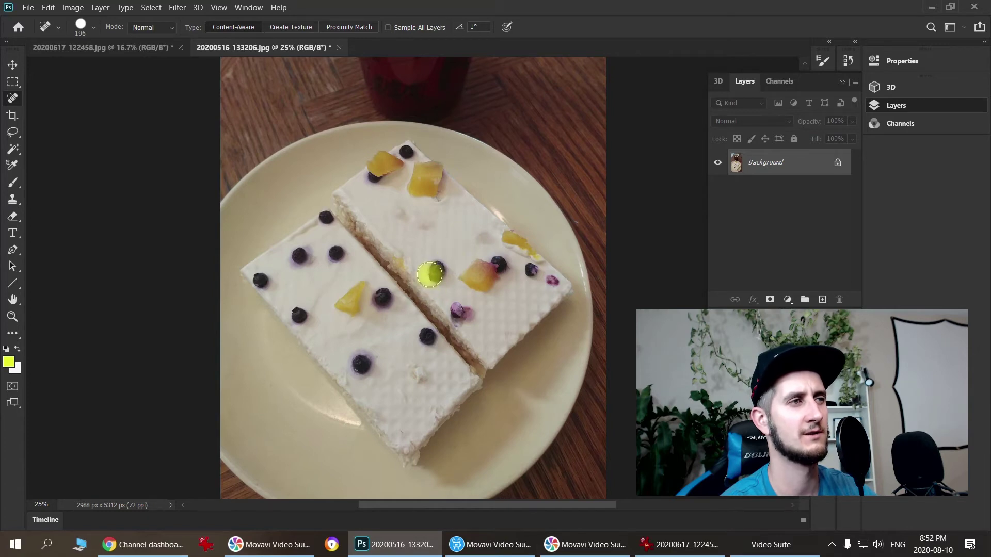
{"action": "left_click", "coordinate": [435, 274]}
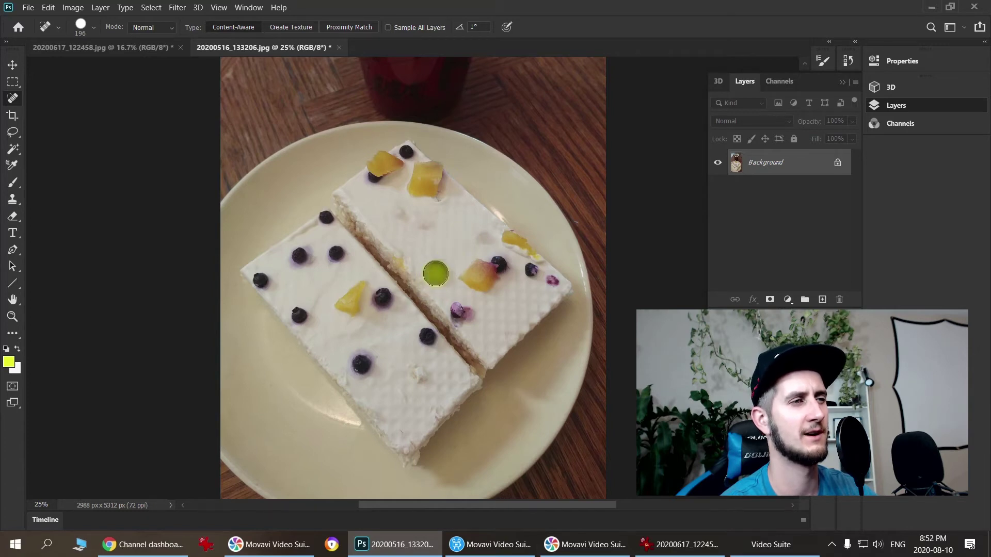
{"action": "left_click", "coordinate": [457, 311]}
{"action": "left_click", "coordinate": [434, 275]}
{"action": "left_click", "coordinate": [442, 282]}
{"action": "left_click_drag", "start_coordinate": [426, 221], "coordinate": [395, 213]}
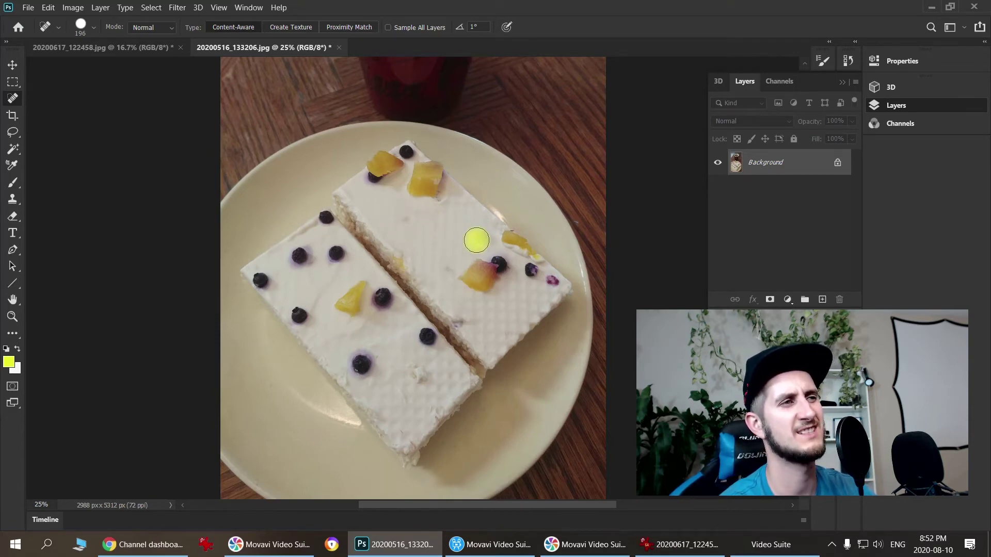
{"action": "left_click", "coordinate": [479, 241]}
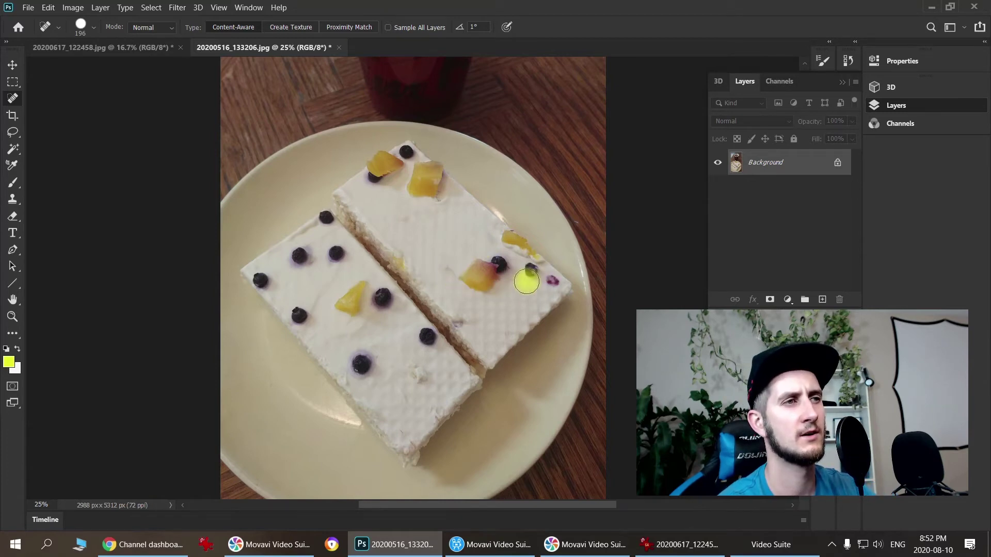
{"action": "left_click", "coordinate": [530, 272]}
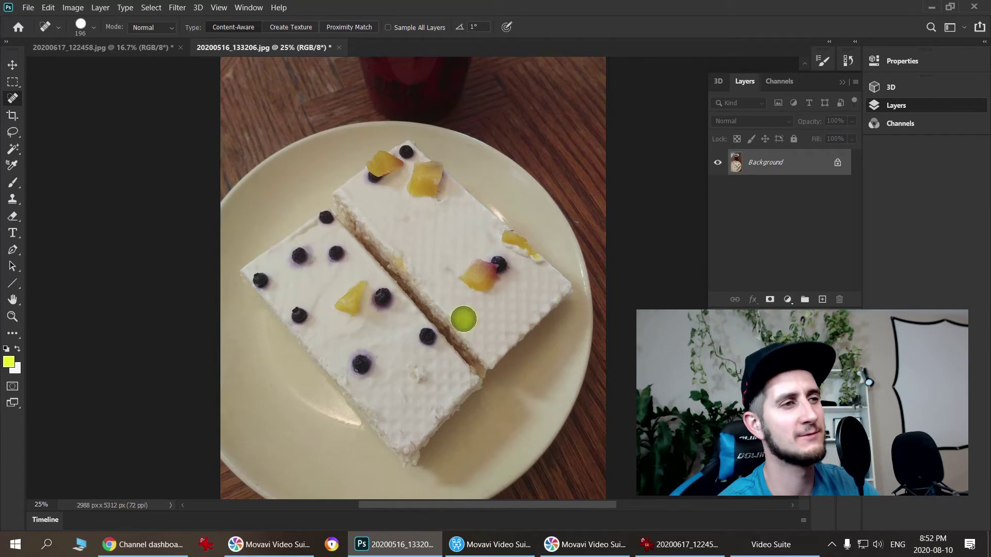
{"action": "left_click", "coordinate": [411, 228]}
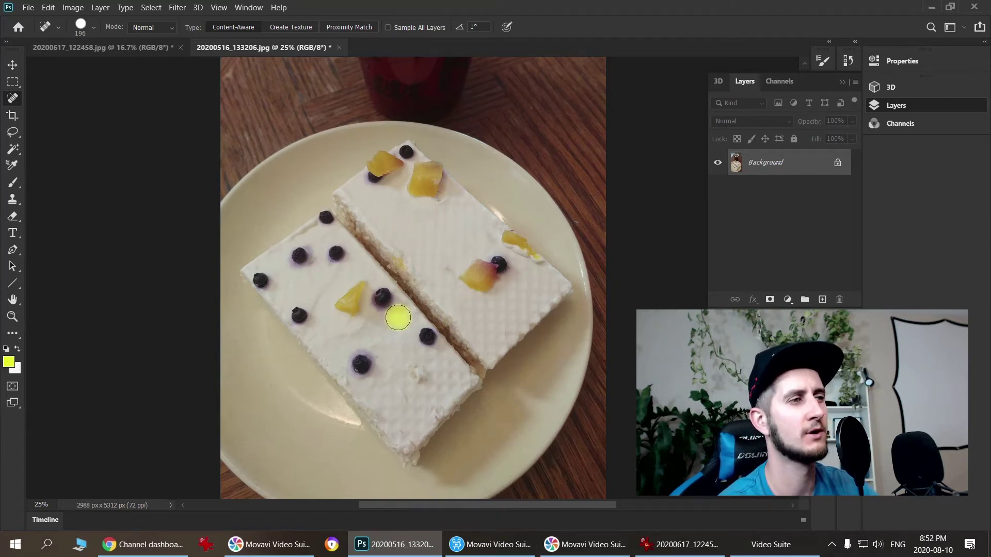
- Heal away the two blueberries and their stain near the lower end of the left slice
{"action": "left_click", "coordinate": [424, 340]}
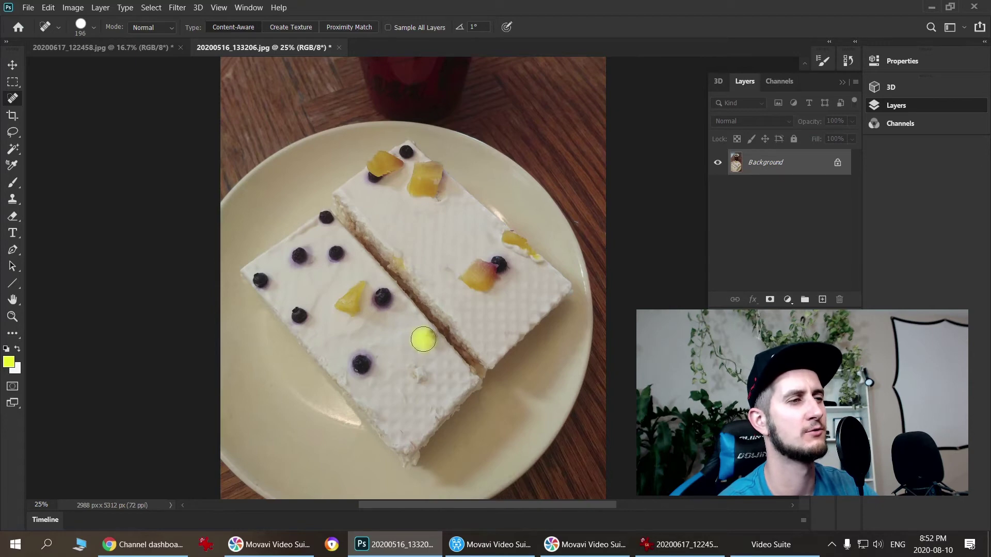
{"action": "left_click", "coordinate": [427, 338]}
{"action": "left_click", "coordinate": [360, 364]}
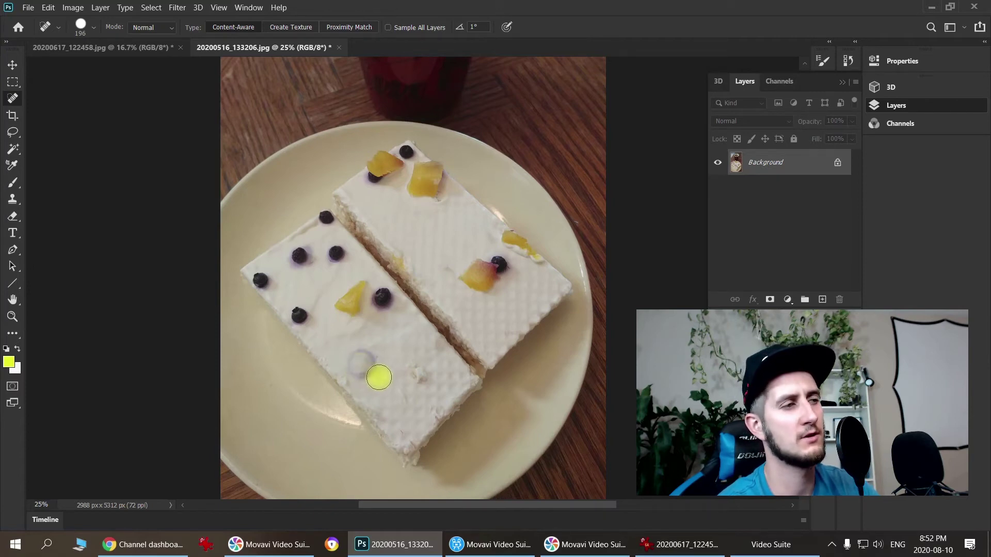
{"action": "mouse_move", "coordinate": [357, 354]}
{"action": "left_mouse_down"}
{"action": "mouse_move", "coordinate": [365, 349]}
{"action": "mouse_move", "coordinate": [349, 370]}
{"action": "mouse_move", "coordinate": [345, 363]}
{"action": "mouse_move", "coordinate": [360, 379]}
{"action": "left_mouse_up"}
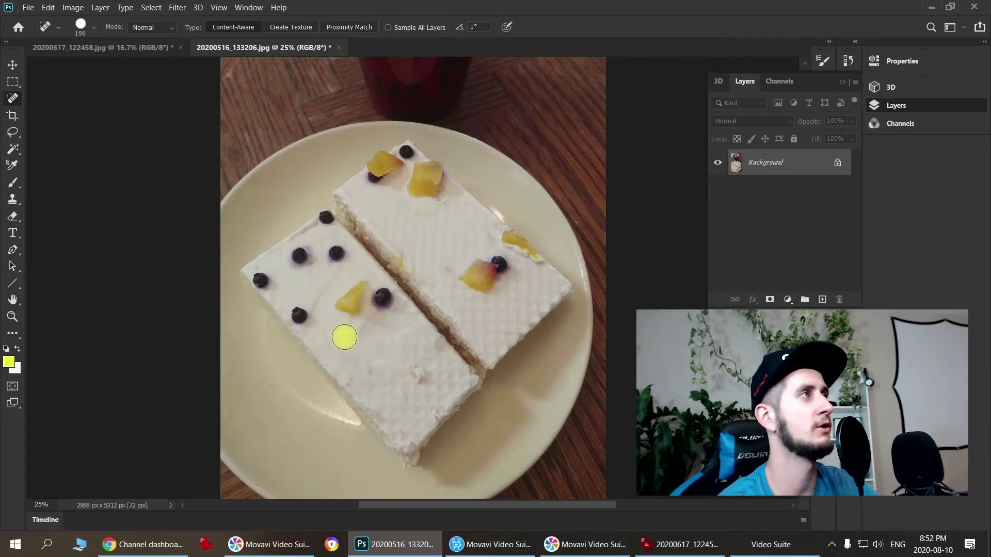
- Enlarge the Spot Healing Brush to 348 px and heal a left-slice blueberry, touching up the cream
{"action": "left_click", "coordinate": [93, 31]}
{"action": "left_click_drag", "start_coordinate": [115, 66], "coordinate": [124, 65]}
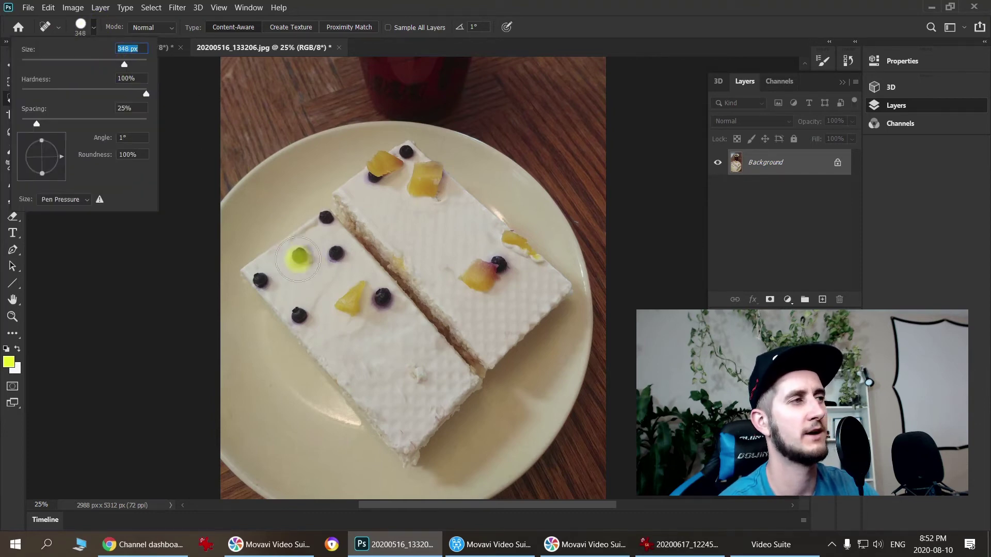
{"action": "left_click", "coordinate": [298, 257]}
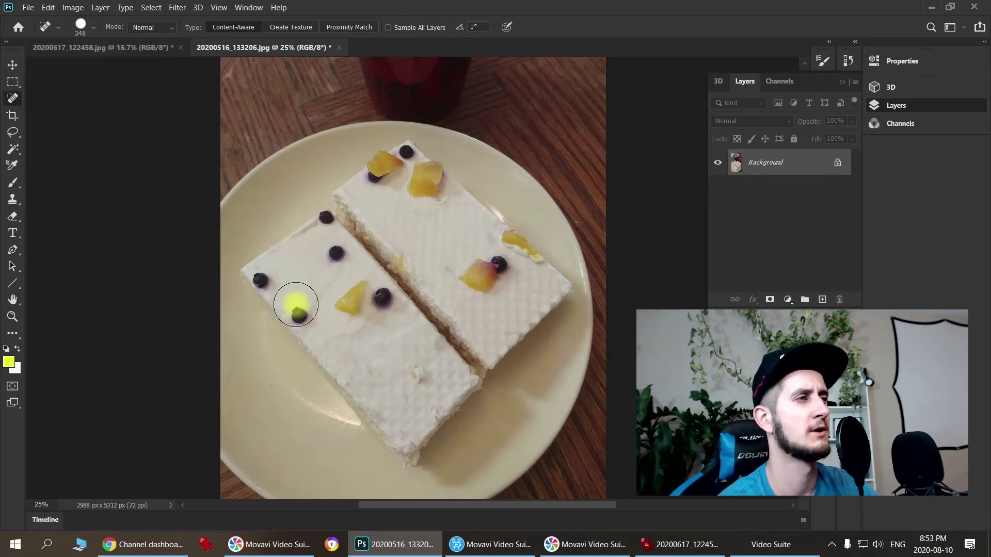
{"action": "left_click", "coordinate": [332, 261]}
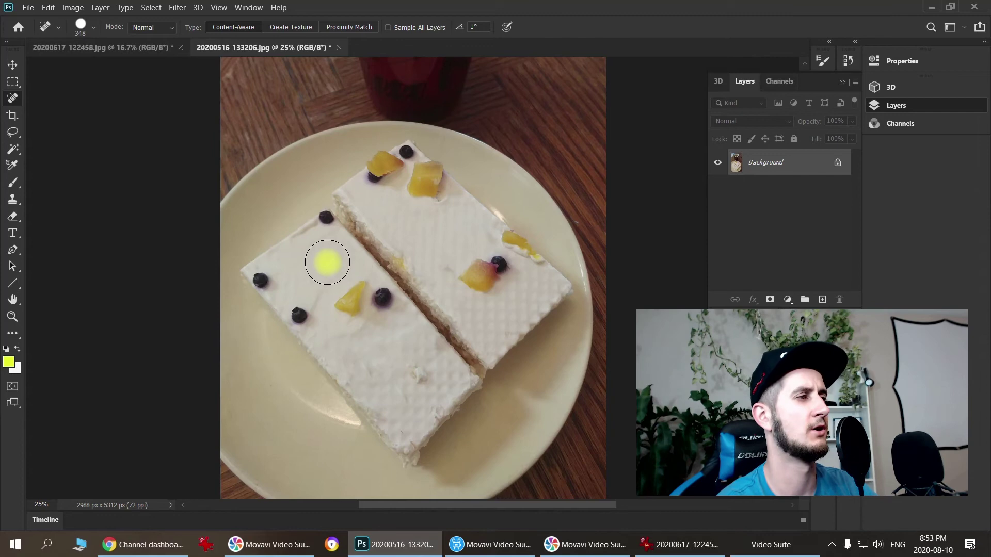
- Heal the lower and leftmost blueberries, undoing the corner heal, then zoom in
{"action": "left_click", "coordinate": [302, 306]}
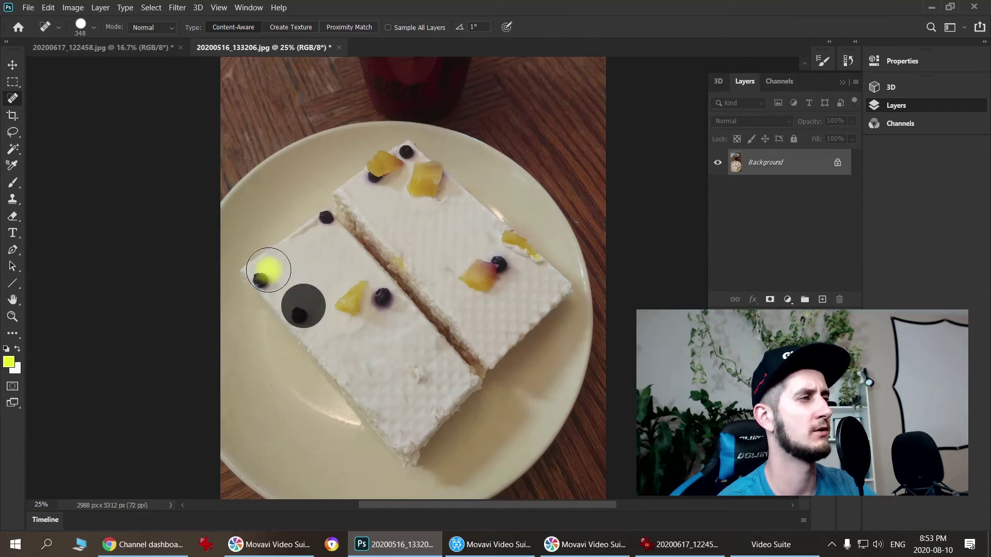
{"action": "left_click", "coordinate": [268, 275]}
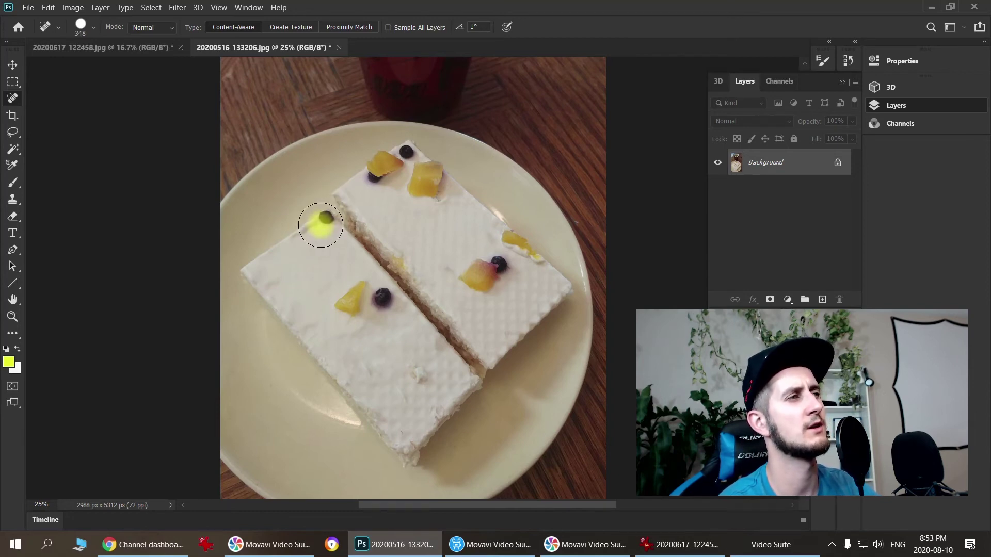
{"action": "left_click", "coordinate": [320, 225]}
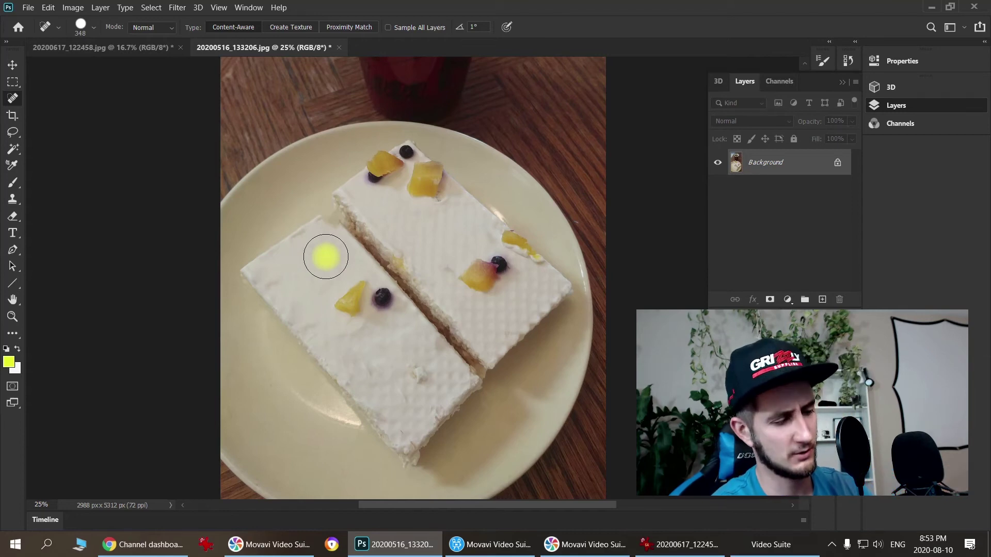
{"action": "key", "text": "ctrl+z"}
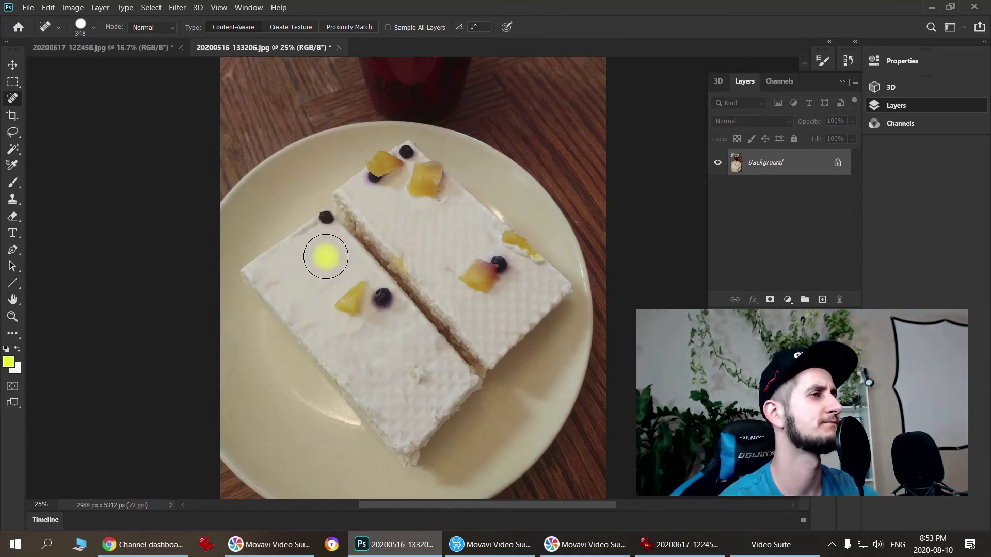
{"action": "key", "text": "ctrl+plus"}
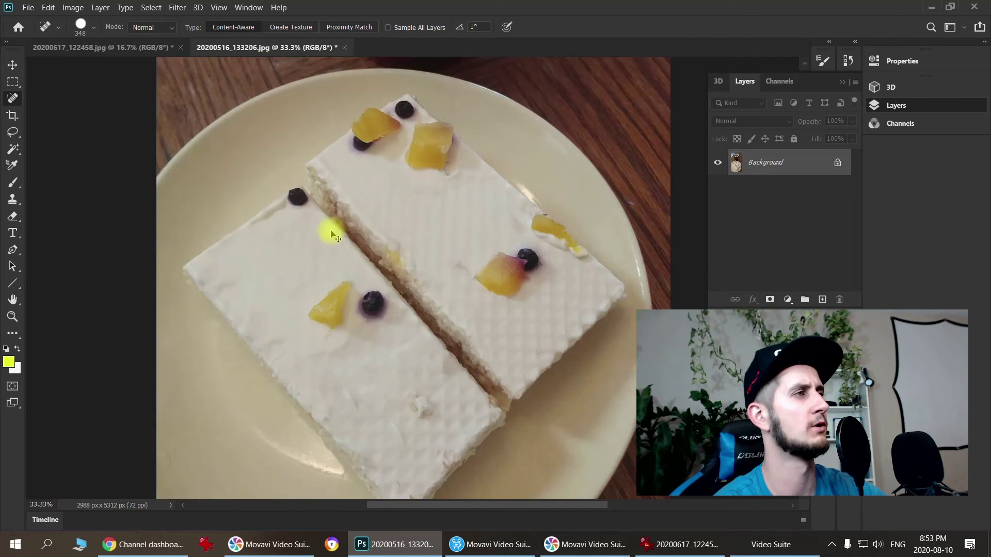
- At 100% zoom, set the brush to 188 px and heal the blueberry beside the pineapple and its stain
{"action": "key", "text": "ctrl+plus"}
{"action": "key", "text": "ctrl+plus"}
{"action": "key", "text": "ctrl+plus"}
{"action": "right_click", "coordinate": [331, 231]}
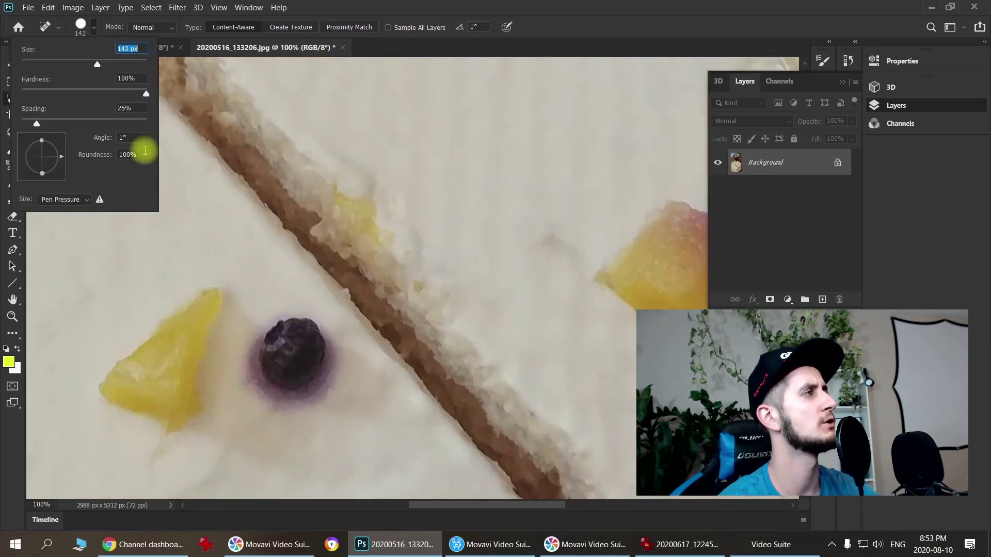
{"action": "left_click_drag", "start_coordinate": [98, 67], "coordinate": [111, 65]}
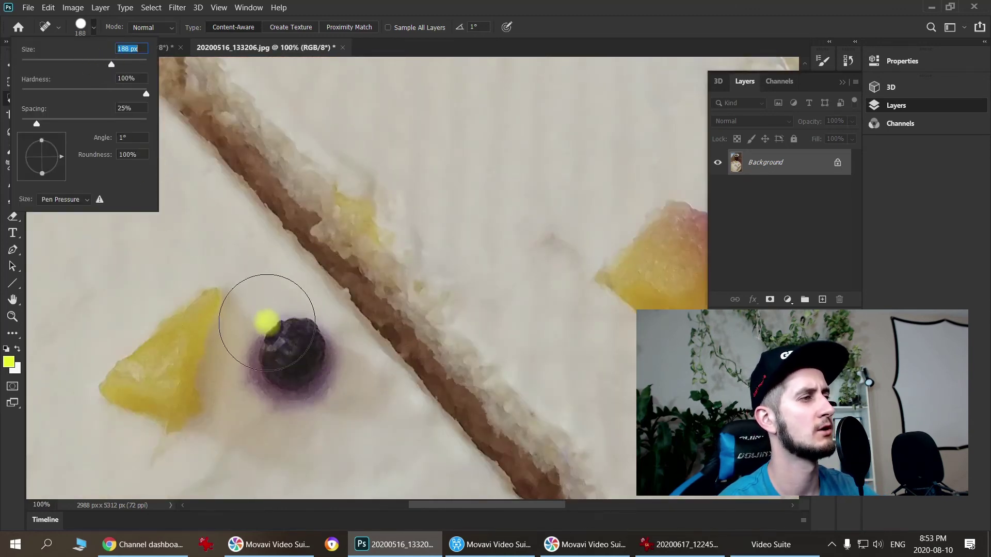
{"action": "left_click", "coordinate": [297, 363]}
{"action": "left_click", "coordinate": [277, 402]}
{"action": "left_click", "coordinate": [282, 344]}
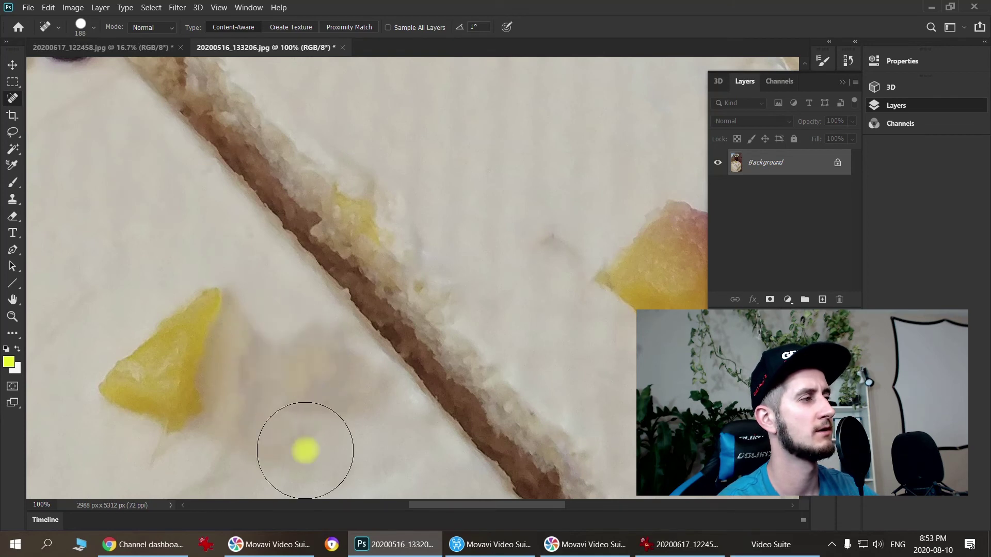
- Heal away the blueberry at the left slice's corner
{"action": "scroll", "coordinate": [361, 480], "scroll_direction": "up", "scroll_amount": 2}
{"action": "left_click_drag", "start_coordinate": [454, 505], "coordinate": [401, 501]}
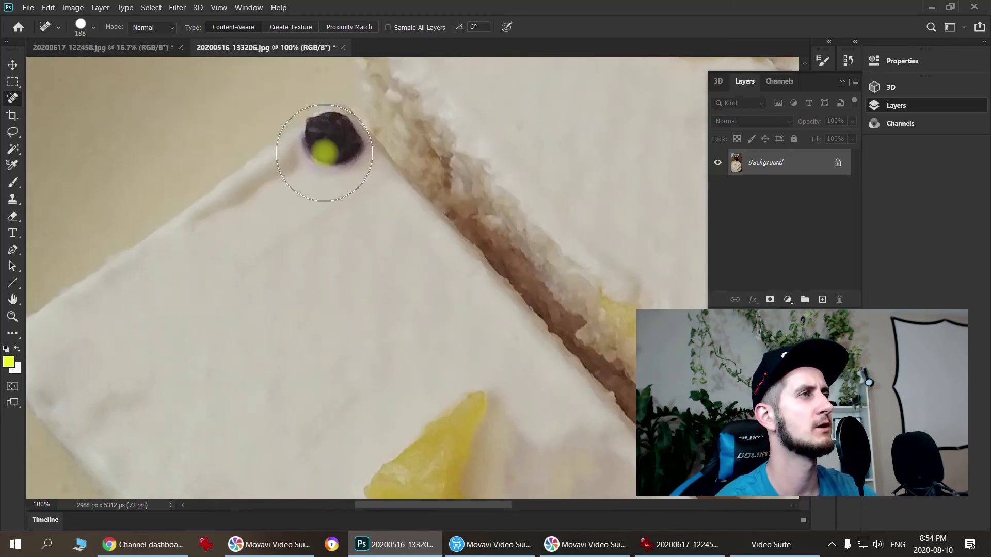
{"action": "left_click", "coordinate": [326, 161]}
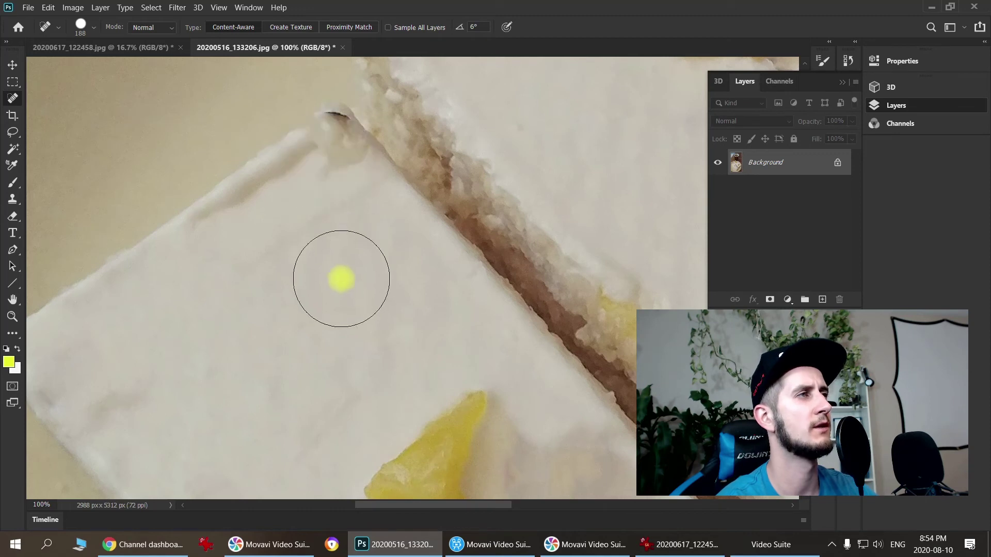
{"action": "scroll", "coordinate": [524, 330], "scroll_direction": "down", "scroll_amount": 3}
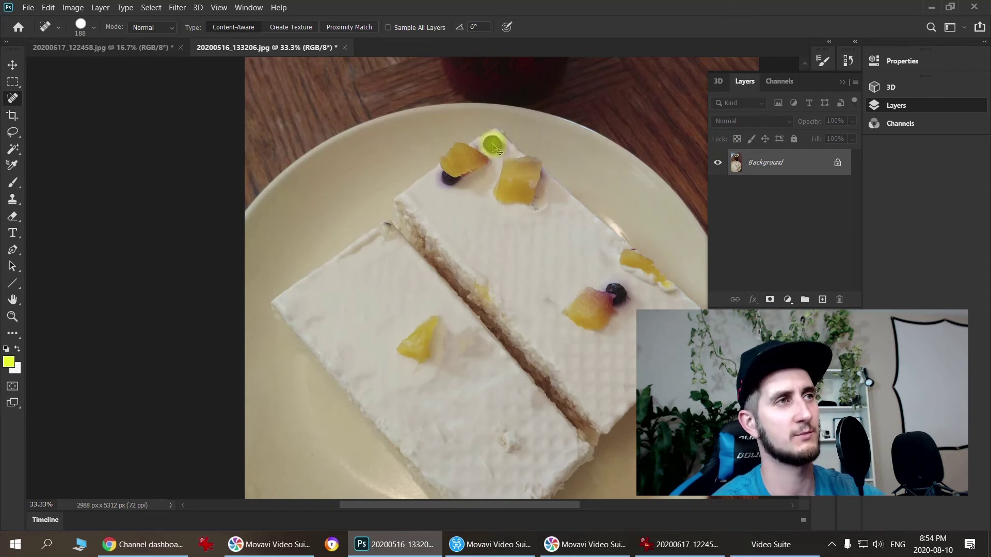
{"action": "scroll", "coordinate": [494, 148], "scroll_direction": "up", "scroll_amount": 1}
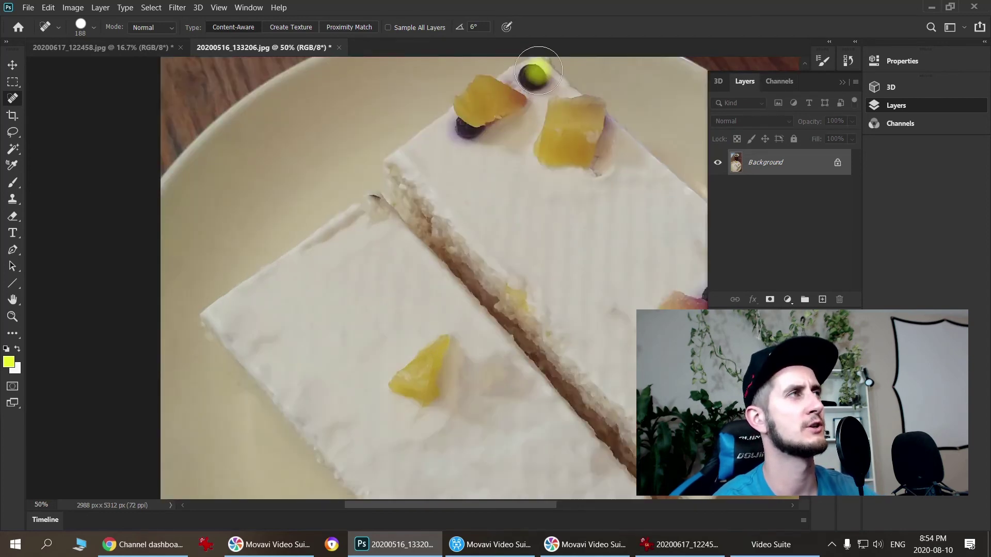
- Shrink the brush to 130 px and heal the top blueberry on the right slice
{"action": "left_click", "coordinate": [94, 30]}
{"action": "left_click_drag", "start_coordinate": [95, 63], "coordinate": [93, 63]}
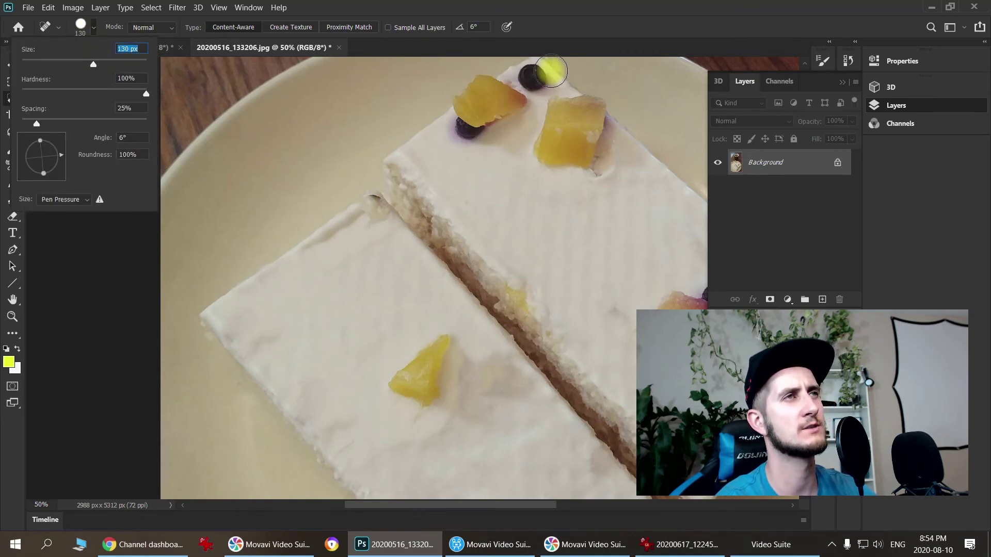
{"action": "left_click", "coordinate": [532, 78]}
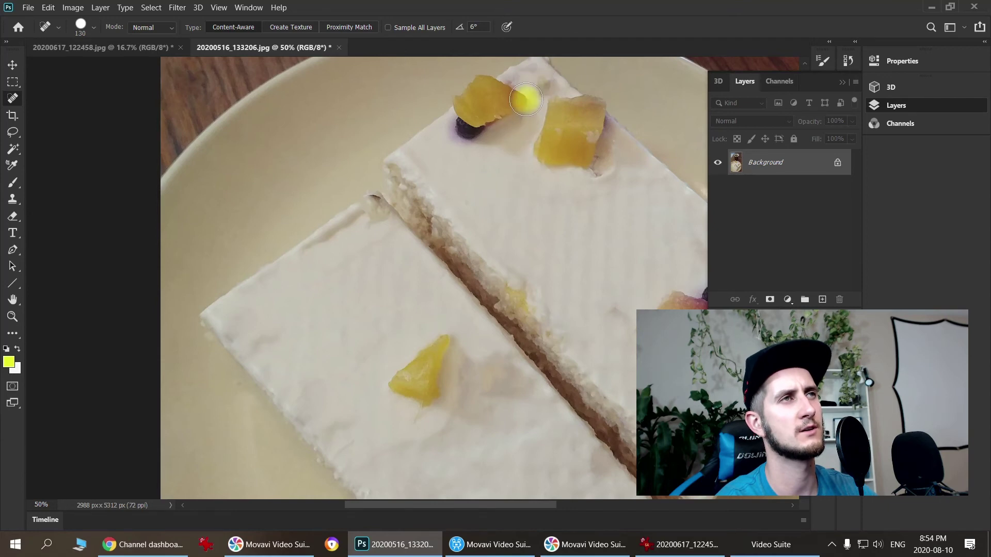
{"action": "left_click", "coordinate": [543, 84]}
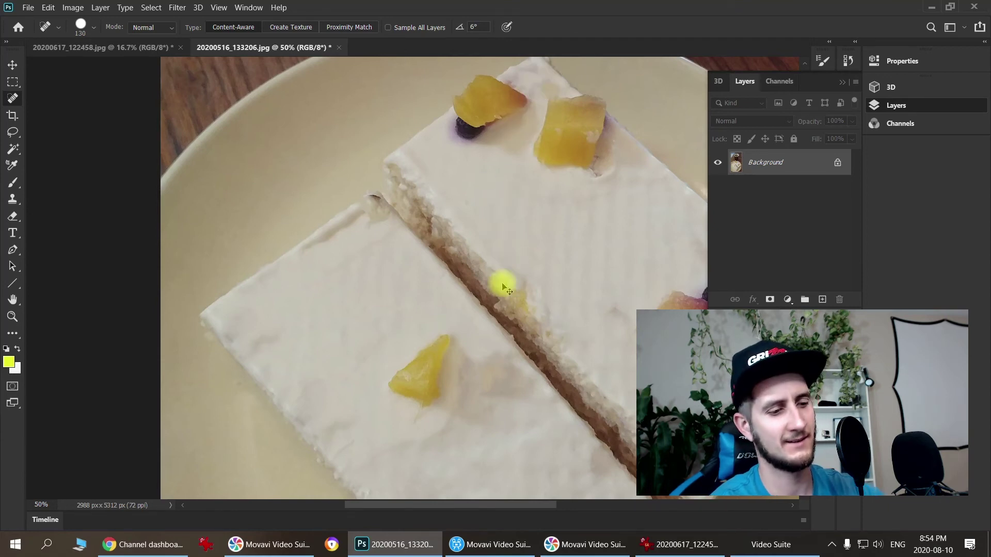
{"action": "key", "text": "ctrl+minus"}
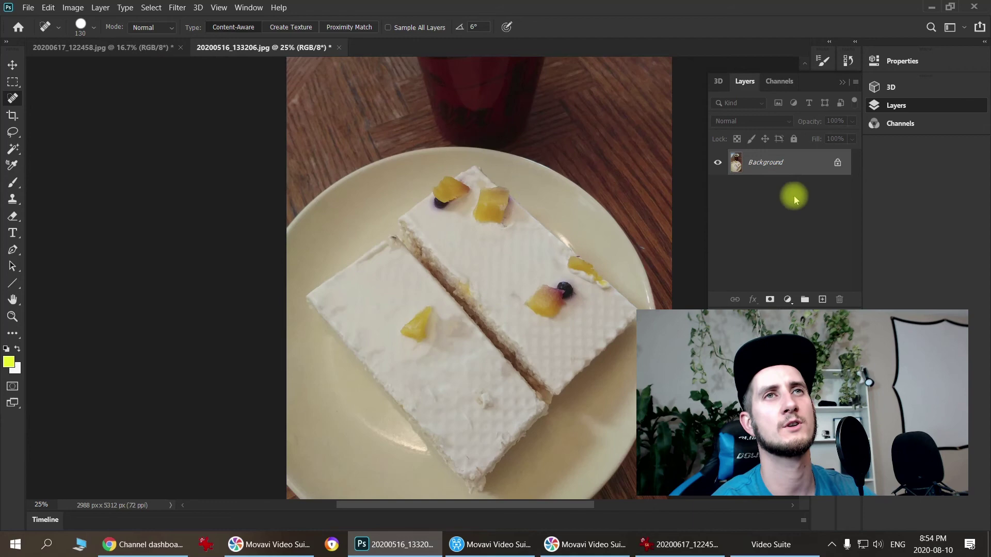
- In the History panel, view the Open state, then return to the last Spot Healing Brush state
{"action": "left_click", "coordinate": [849, 63]}
{"action": "scroll", "coordinate": [830, 108], "scroll_direction": "up", "scroll_amount": 5}
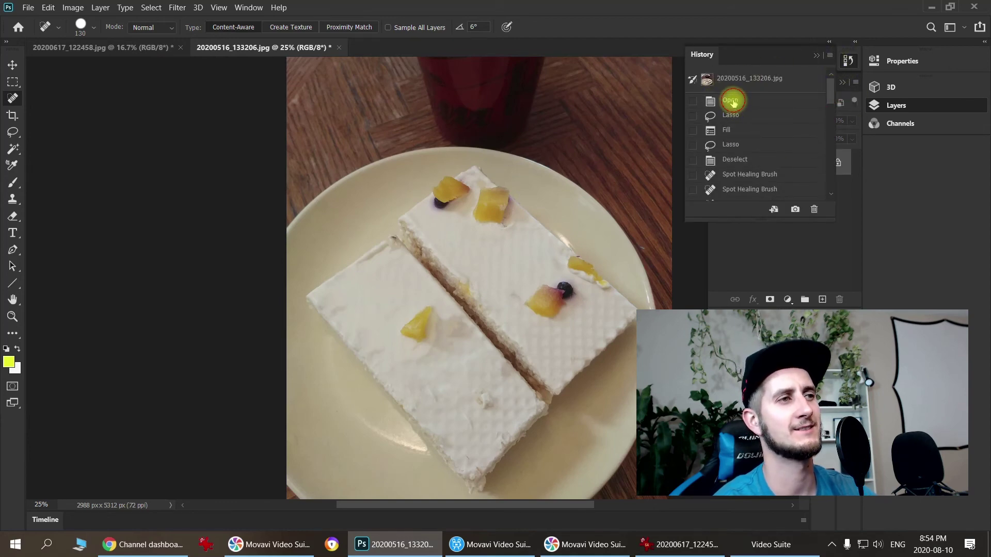
{"action": "left_click", "coordinate": [733, 101]}
{"action": "left_click_drag", "start_coordinate": [830, 85], "coordinate": [816, 208]}
{"action": "left_click", "coordinate": [741, 194]}
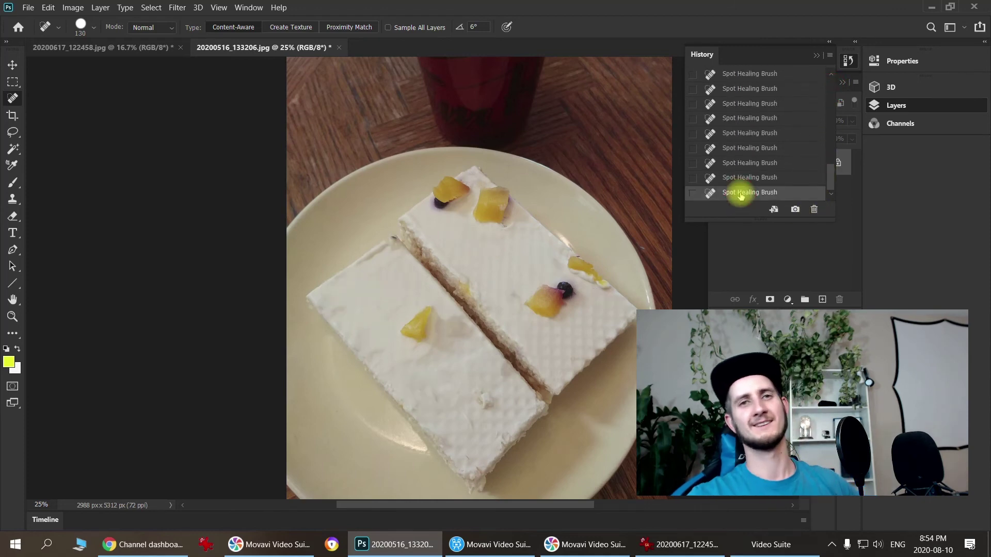